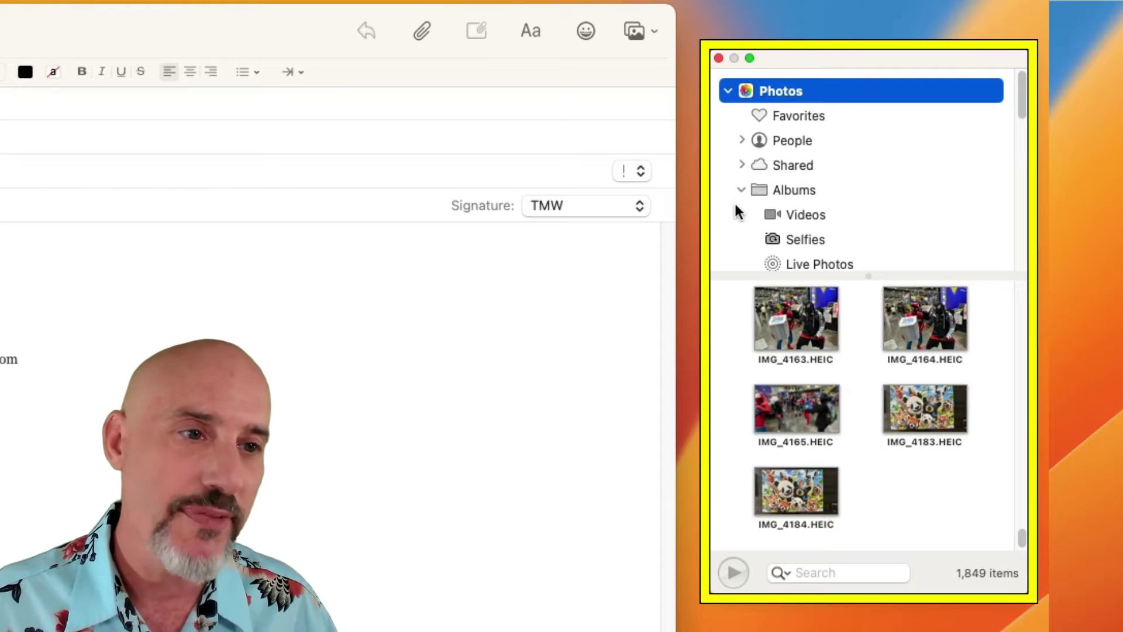
Step: Open the Portrait album in the Photo Browser and drag IMG_3475.jpg into the message body
{"action": "left_click", "coordinate": [786, 117]}
{"action": "left_click", "coordinate": [779, 140]}
{"action": "left_click", "coordinate": [741, 139]}
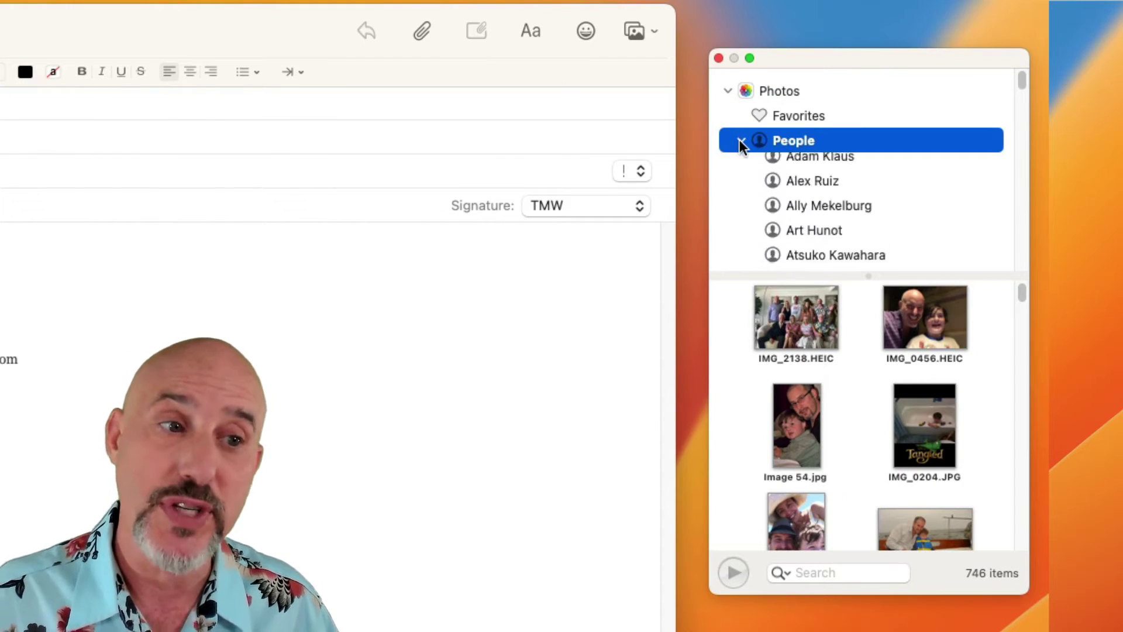
{"action": "left_click", "coordinate": [741, 141]}
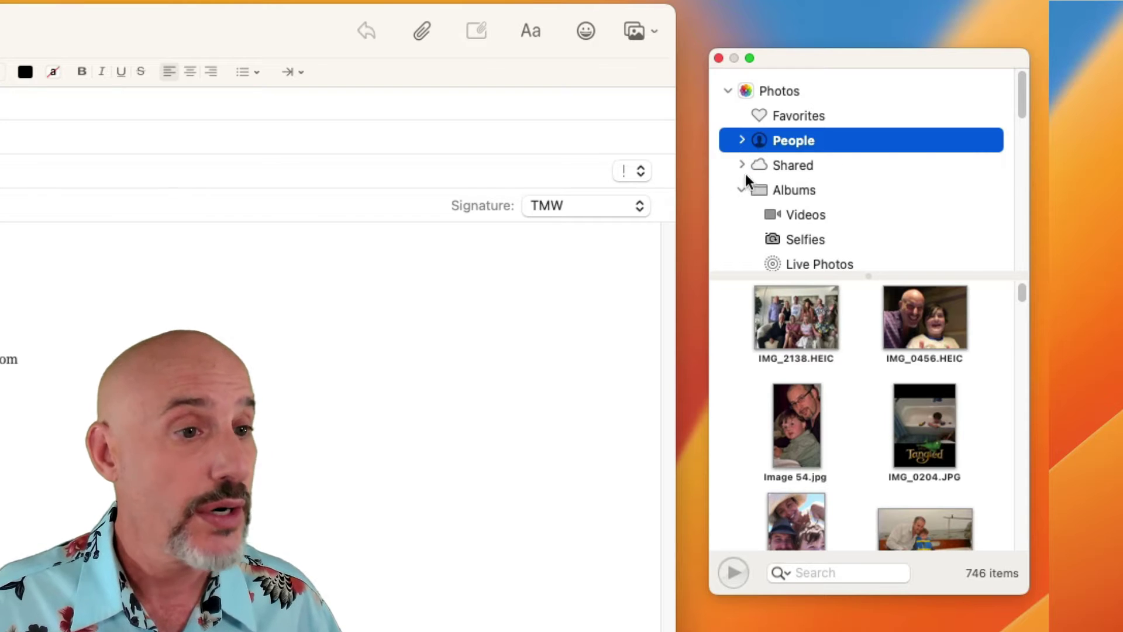
{"action": "scroll", "coordinate": [742, 189], "scroll_direction": "down", "scroll_amount": 2}
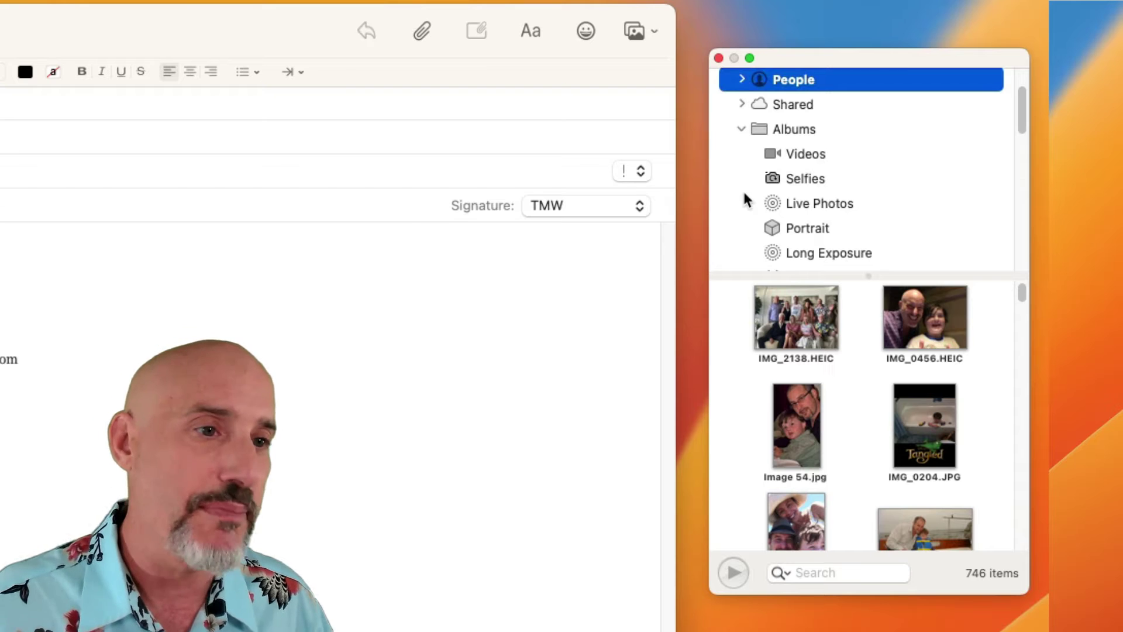
{"action": "left_click", "coordinate": [802, 156]}
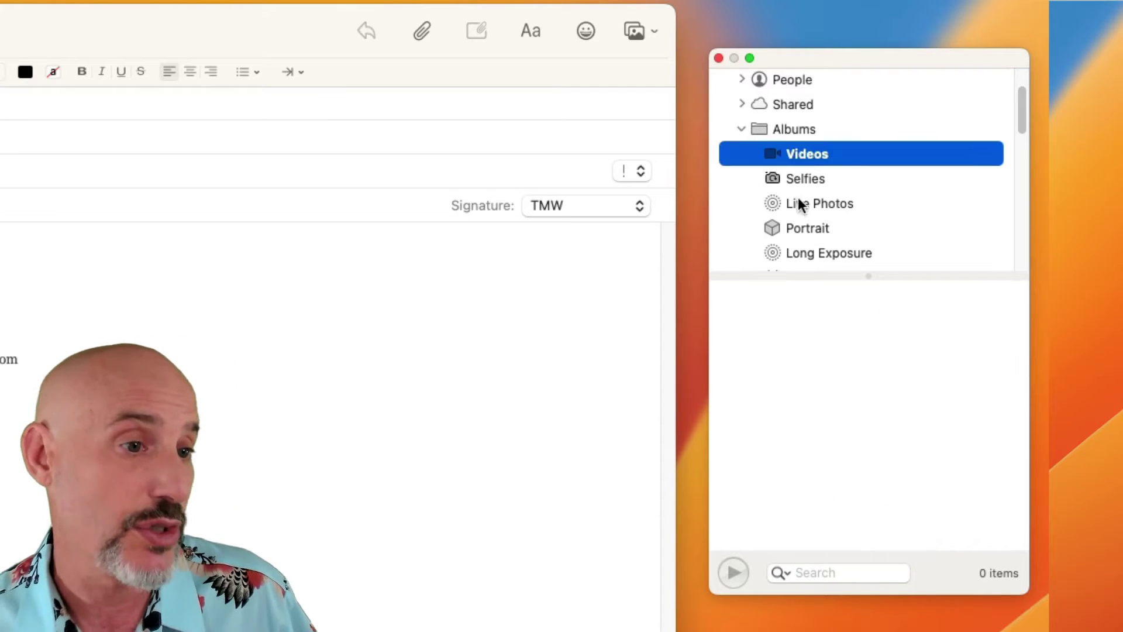
{"action": "left_click", "coordinate": [792, 230]}
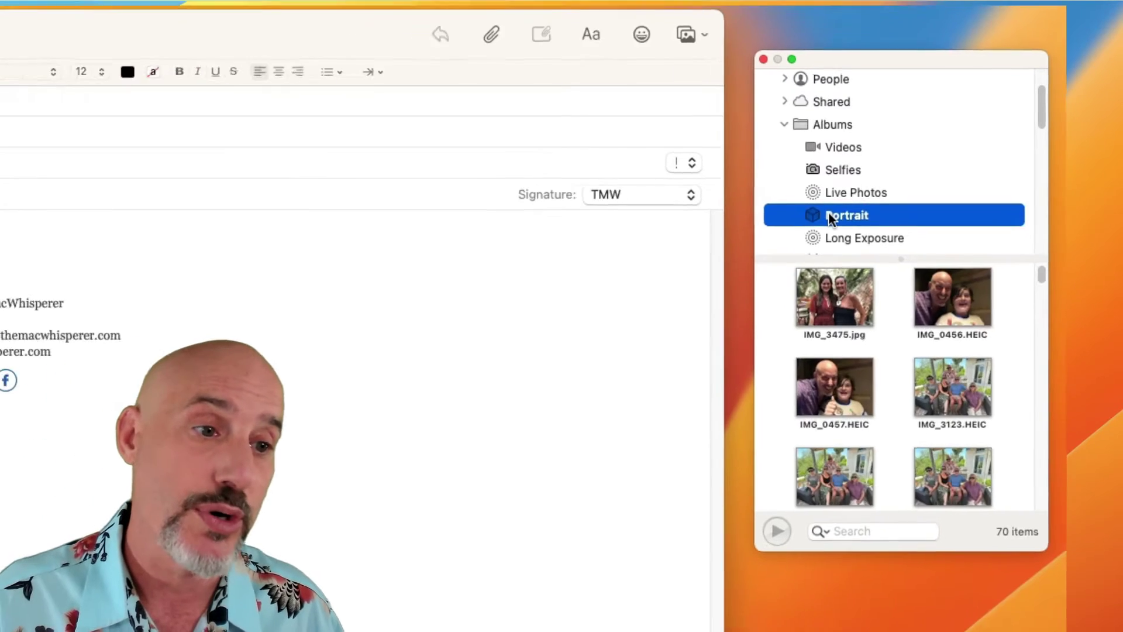
{"action": "left_click_drag", "start_coordinate": [834, 297], "coordinate": [0, 218]}
{"action": "left_click_drag", "start_coordinate": [289, 183], "coordinate": [287, 181]}
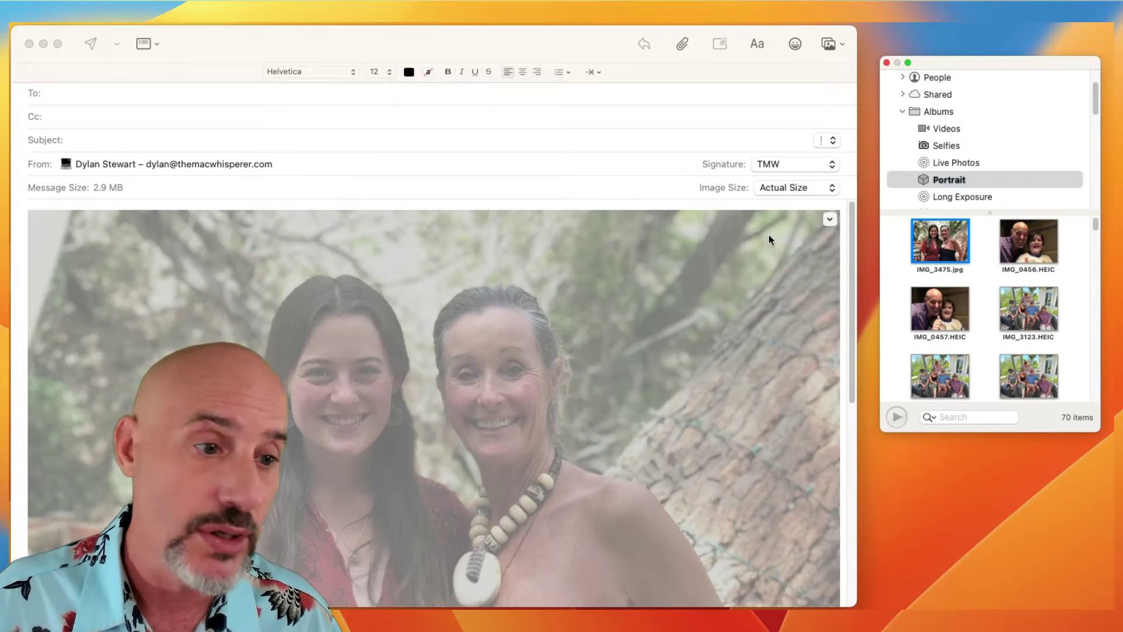
Step: Select three more Portrait photos, starting with IMG_0457.HEIC, and drag them into the message
{"action": "left_click", "coordinate": [932, 309]}
{"action": "scroll", "coordinate": [932, 310], "scroll_direction": "down", "scroll_amount": 3}
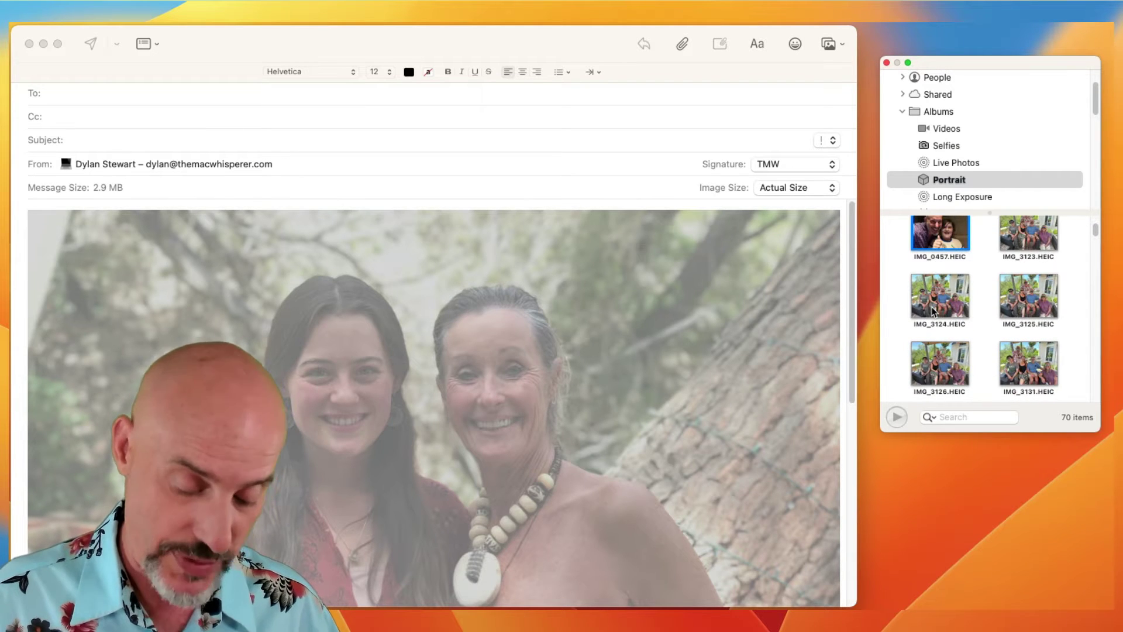
{"action": "scroll", "coordinate": [933, 311], "scroll_direction": "down", "scroll_amount": 3}
{"action": "left_click_drag", "start_coordinate": [1027, 351], "coordinate": [833, 367]}
{"action": "scroll", "coordinate": [565, 337], "scroll_direction": "down", "scroll_amount": 10}
{"action": "scroll", "coordinate": [564, 341], "scroll_direction": "down", "scroll_amount": 15}
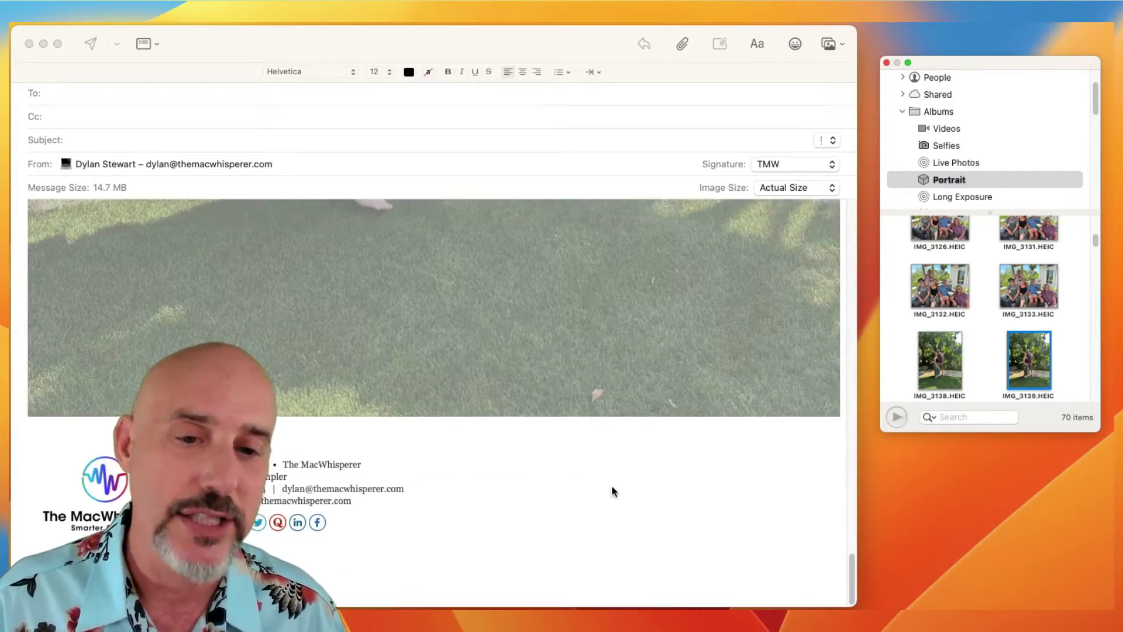
{"action": "left_click", "coordinate": [611, 487]}
{"action": "scroll", "coordinate": [612, 487], "scroll_direction": "up", "scroll_amount": 15}
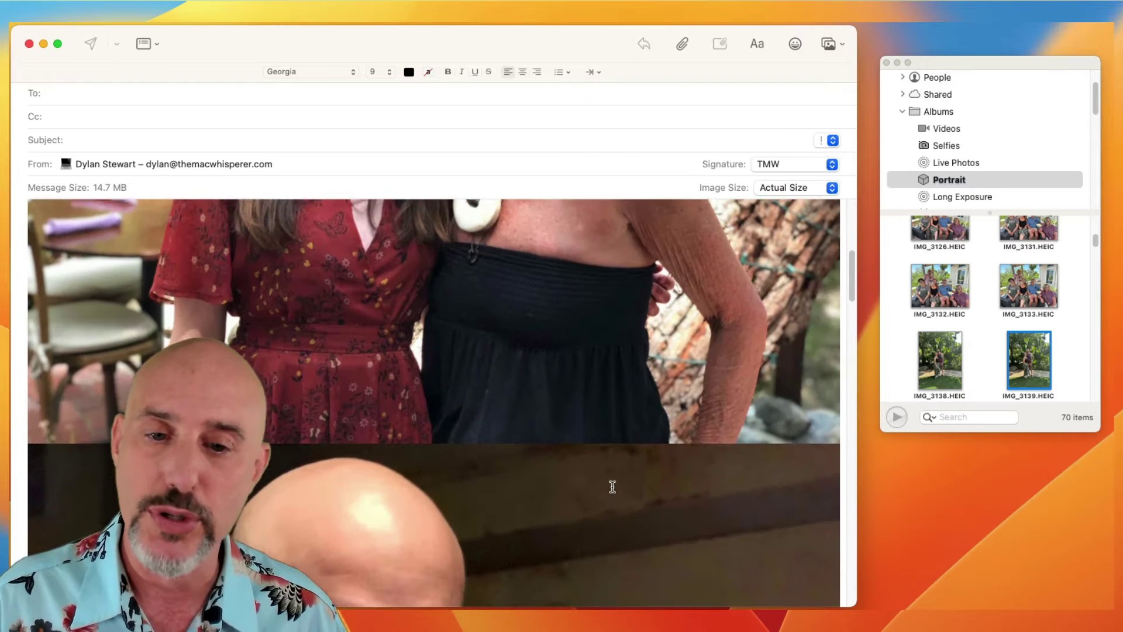
{"action": "scroll", "coordinate": [612, 487], "scroll_direction": "up", "scroll_amount": 5}
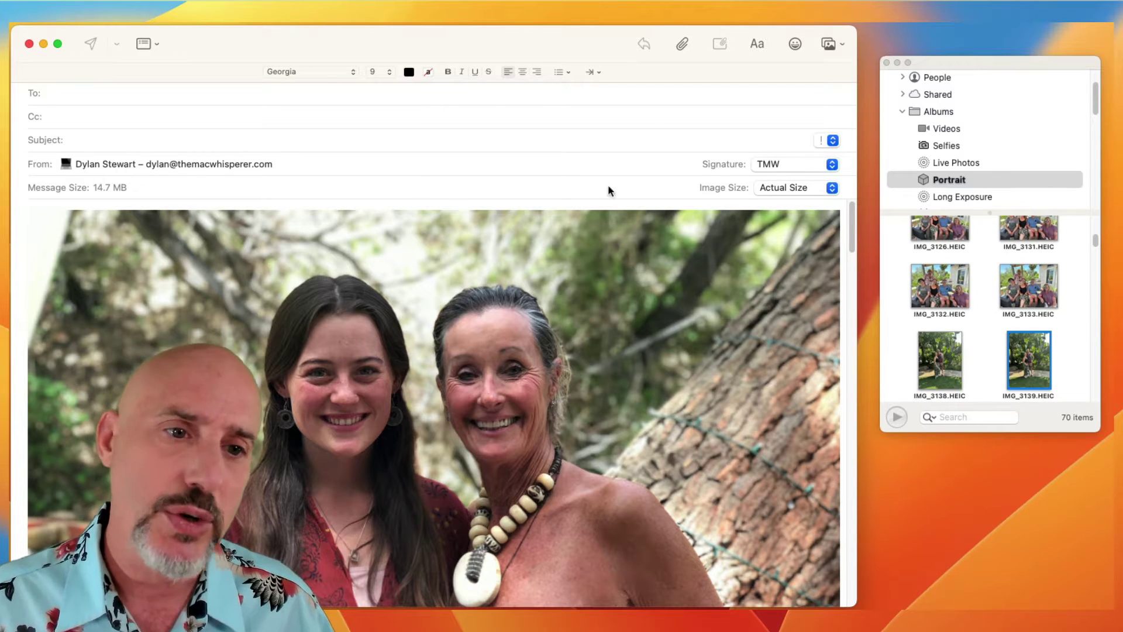
Step: Set Image Size to Medium and scroll through the resized photos
{"action": "left_click", "coordinate": [808, 193]}
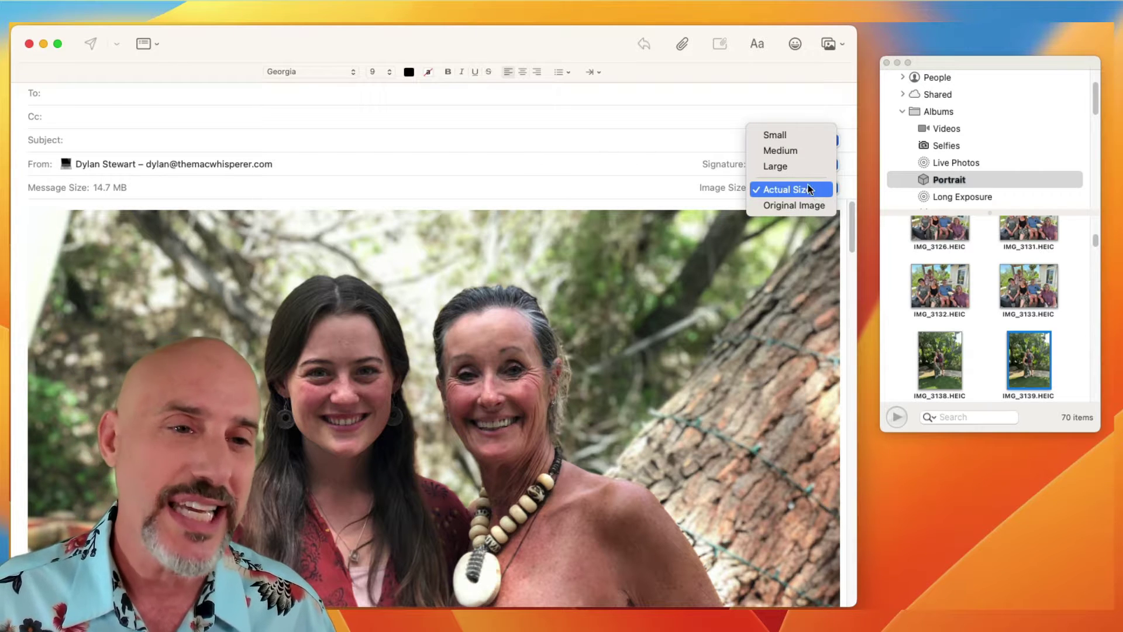
{"action": "left_click", "coordinate": [797, 151]}
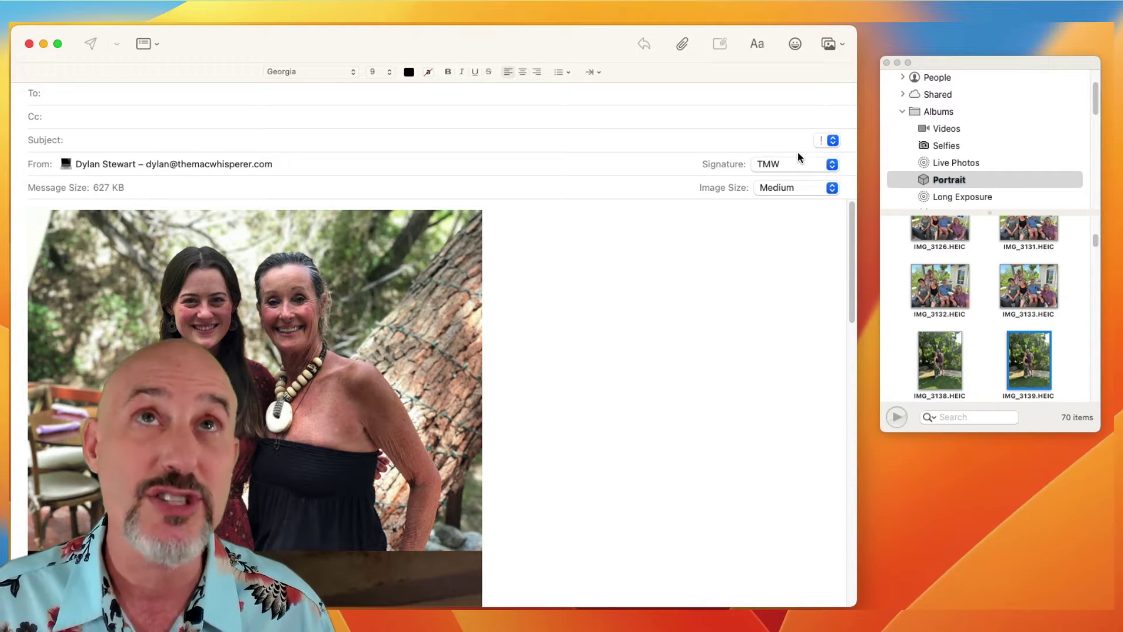
{"action": "scroll", "coordinate": [254, 404], "scroll_direction": "down", "scroll_amount": 1}
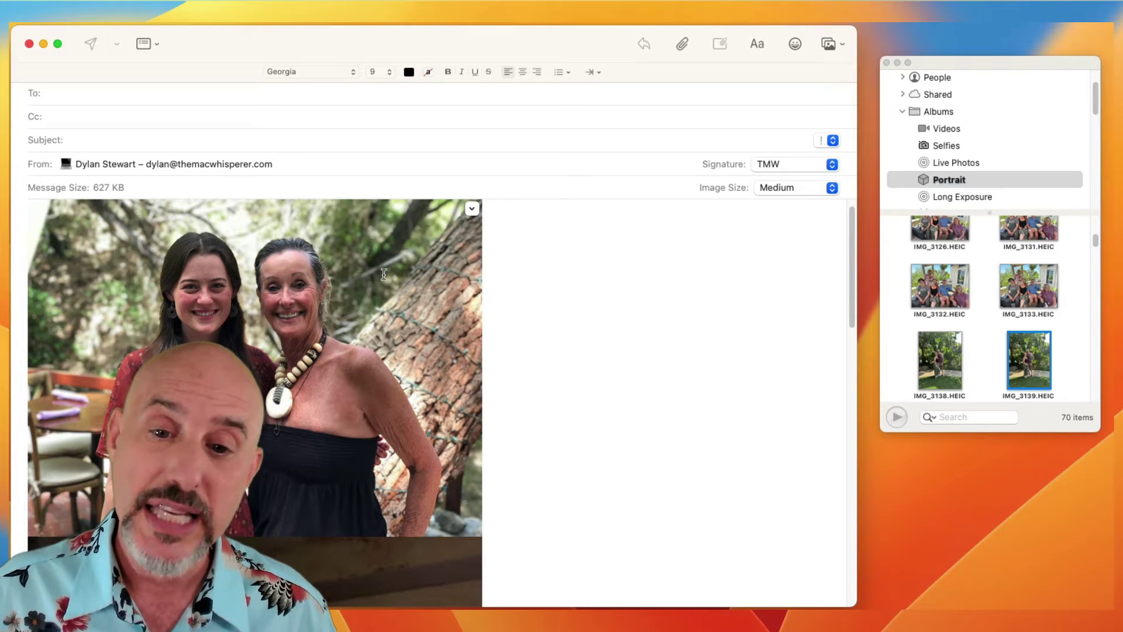
{"action": "scroll", "coordinate": [383, 275], "scroll_direction": "down", "scroll_amount": 10}
{"action": "scroll", "coordinate": [384, 274], "scroll_direction": "down", "scroll_amount": 5}
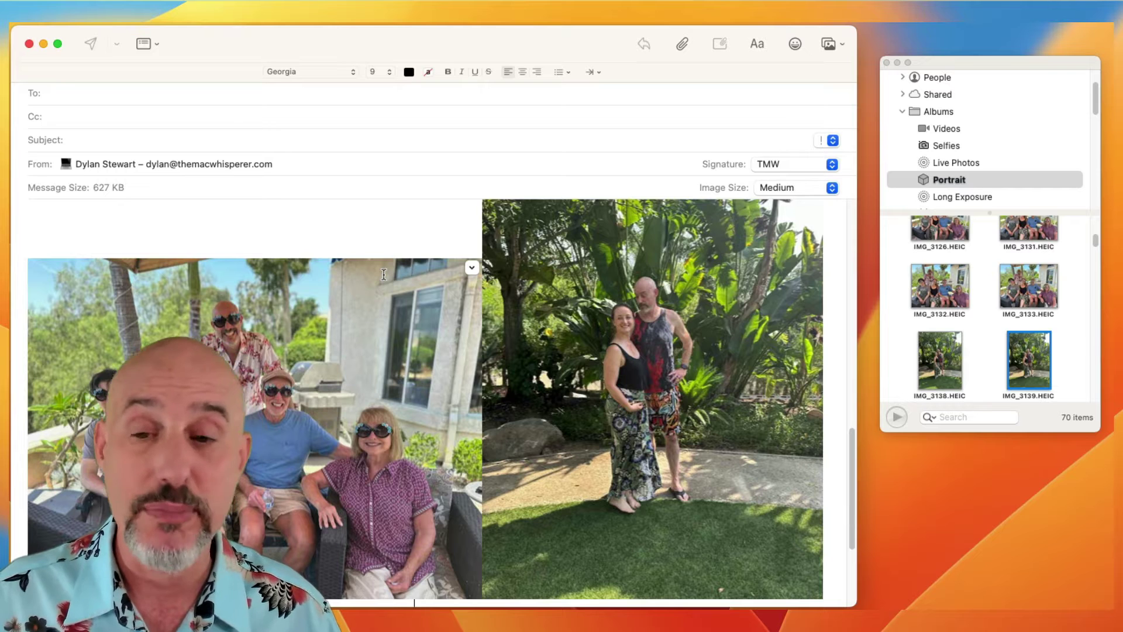
Step: Change Image Size to Small so the message drops to 249 KB
{"action": "left_click", "coordinate": [789, 188]}
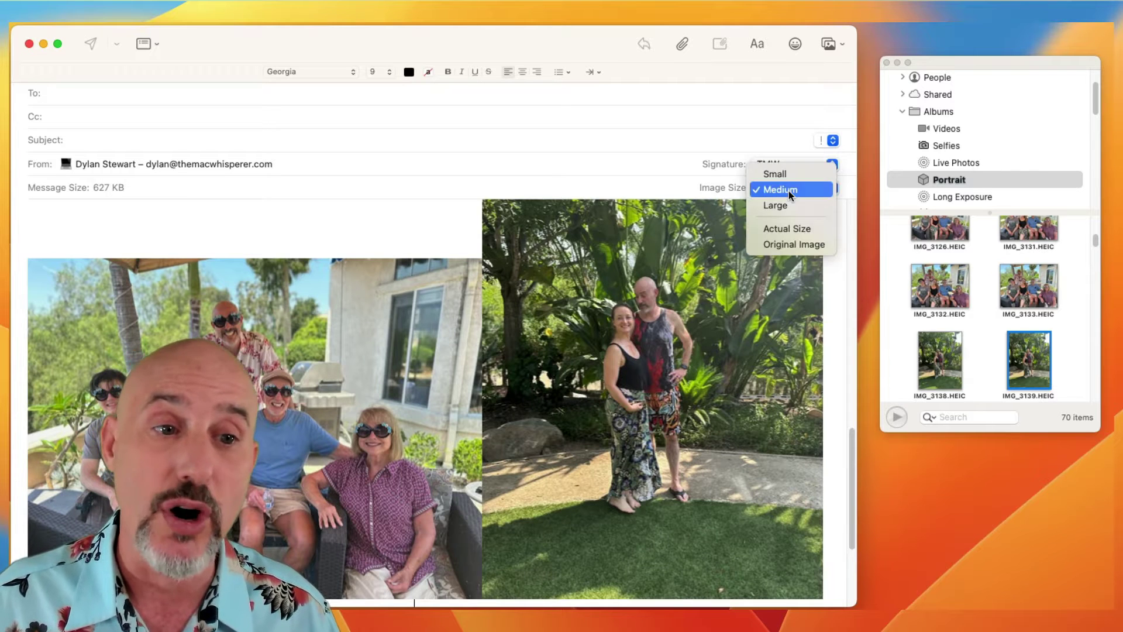
{"action": "left_click", "coordinate": [786, 173]}
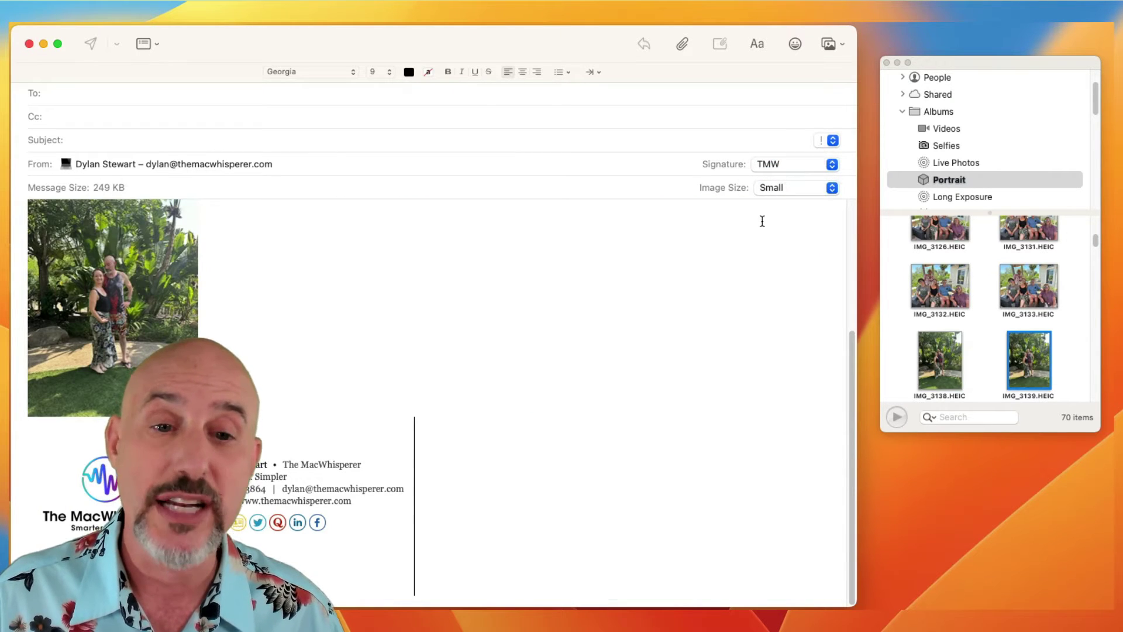
{"action": "scroll", "coordinate": [561, 356], "scroll_direction": "up", "scroll_amount": 8}
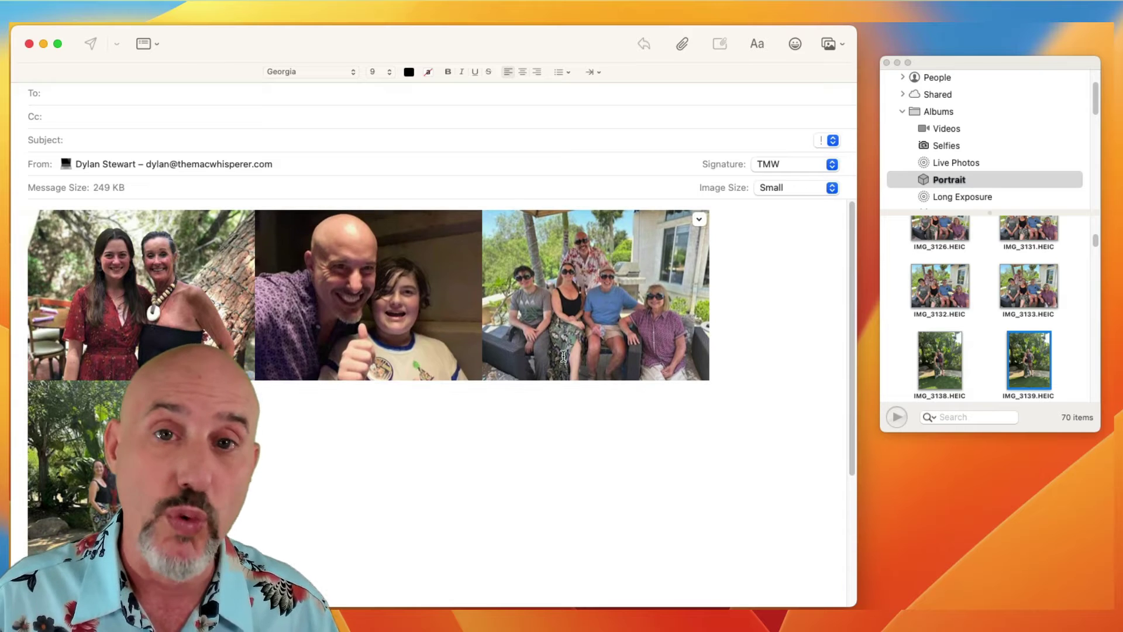
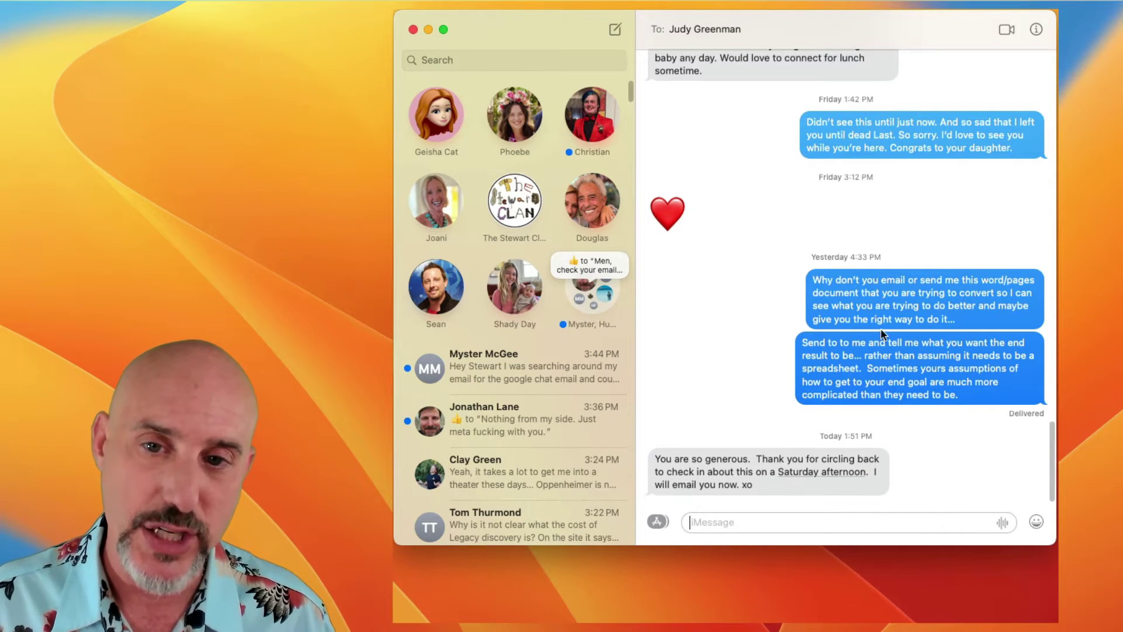
Step: Open the pinned contact's conversation and bring up its Photos browser
{"action": "left_click", "coordinate": [583, 126]}
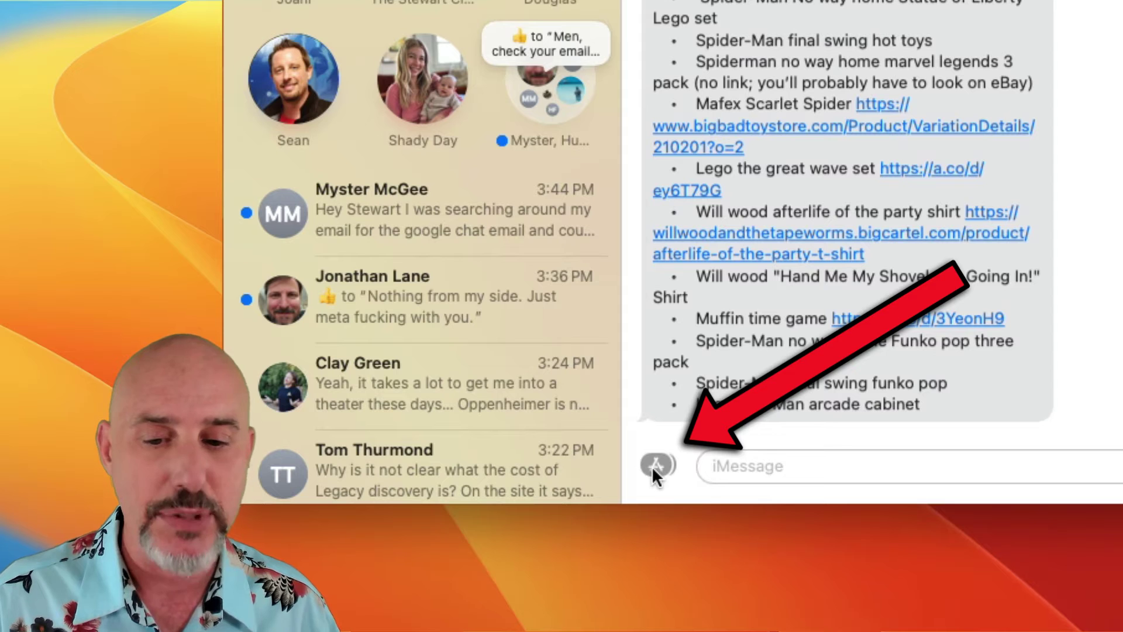
{"action": "left_click", "coordinate": [654, 466]}
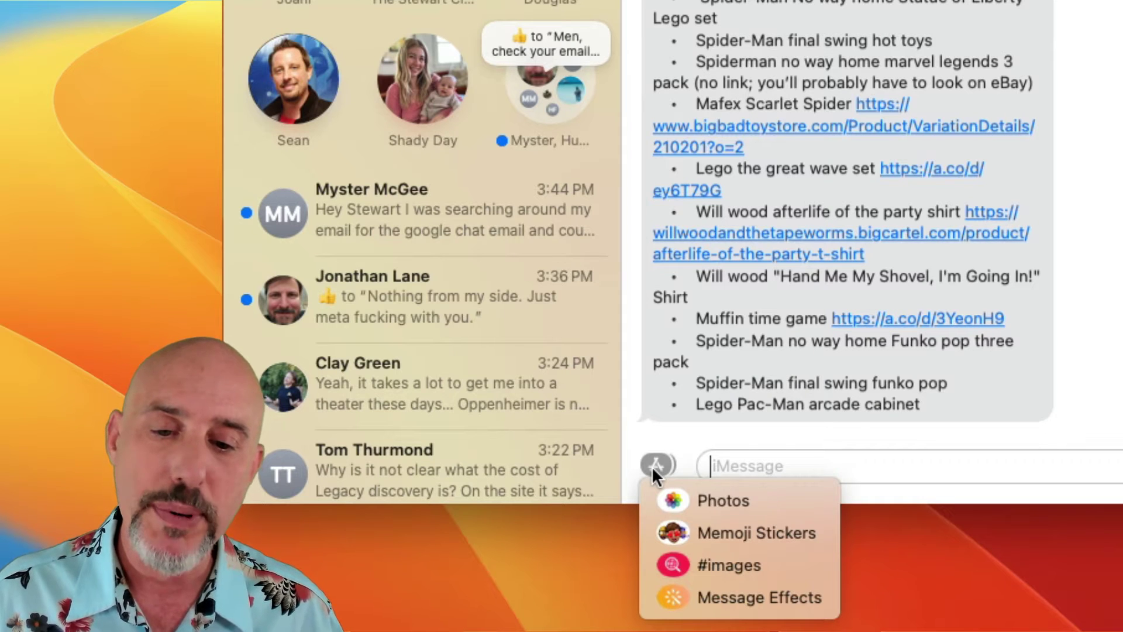
{"action": "left_click", "coordinate": [690, 502]}
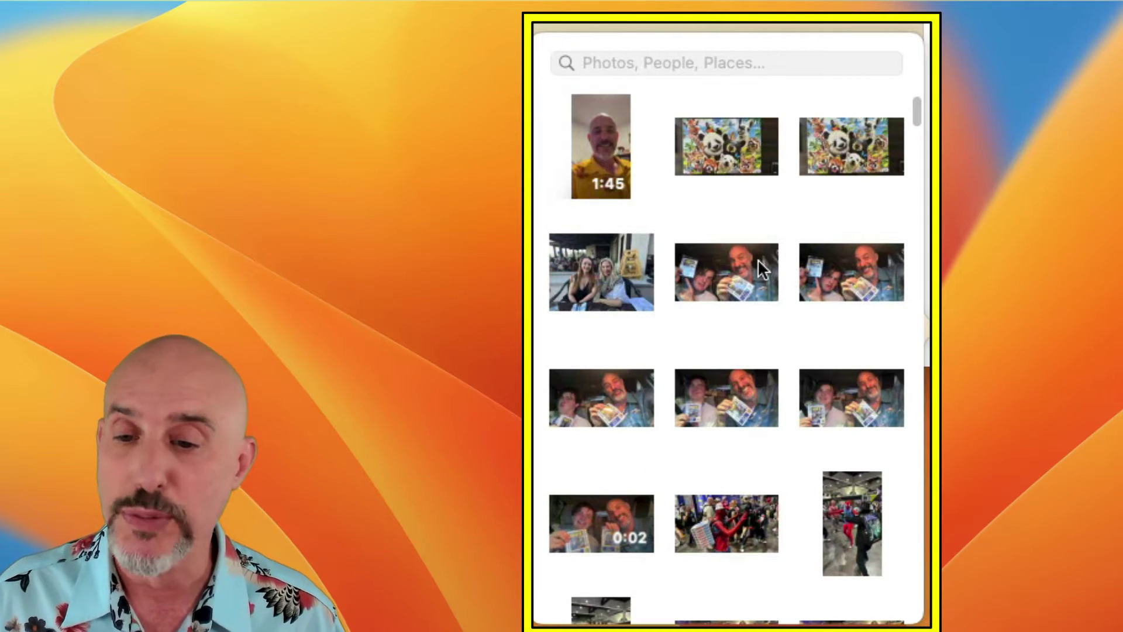
Step: Filter the photo browser to the Disneyland Resort location
{"action": "left_click", "coordinate": [608, 65]}
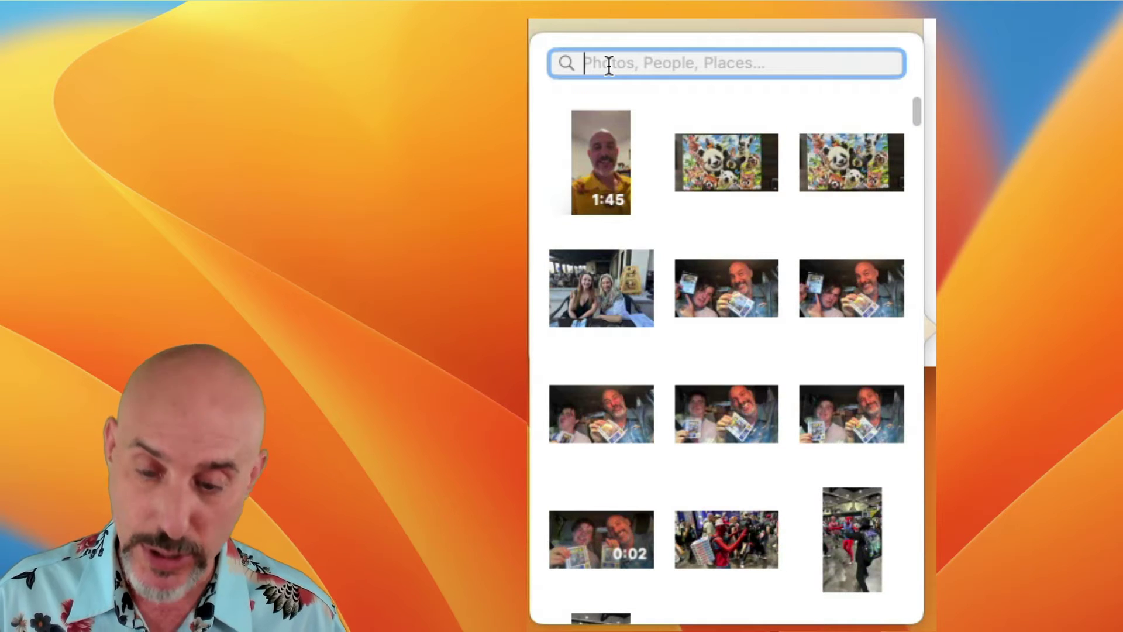
{"action": "type", "text": "disneyl"}
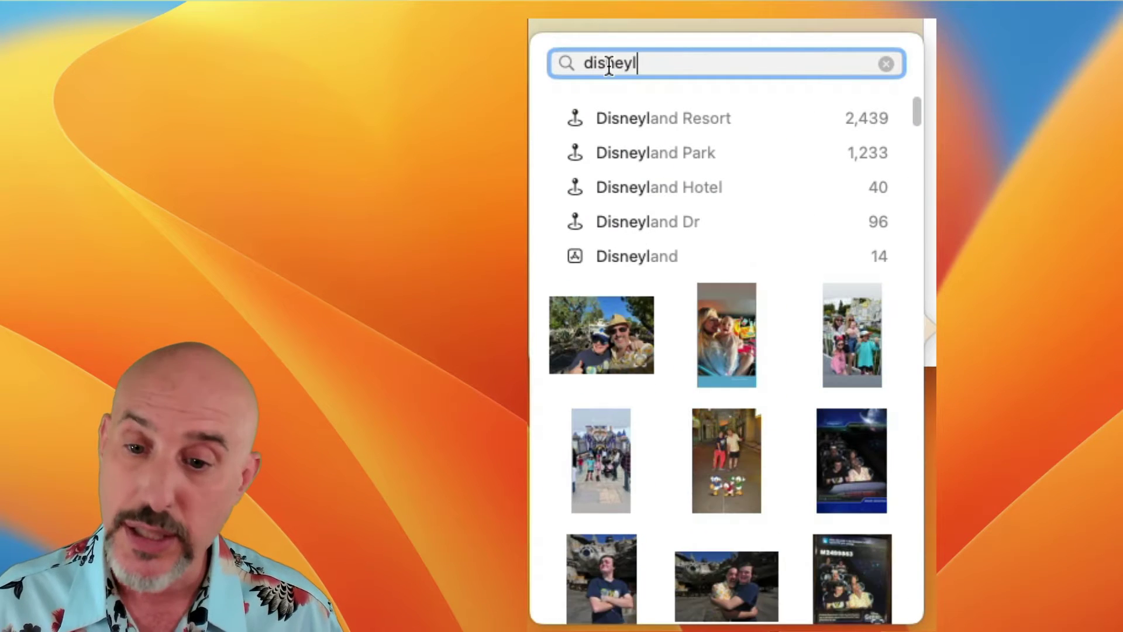
{"action": "left_click", "coordinate": [647, 125]}
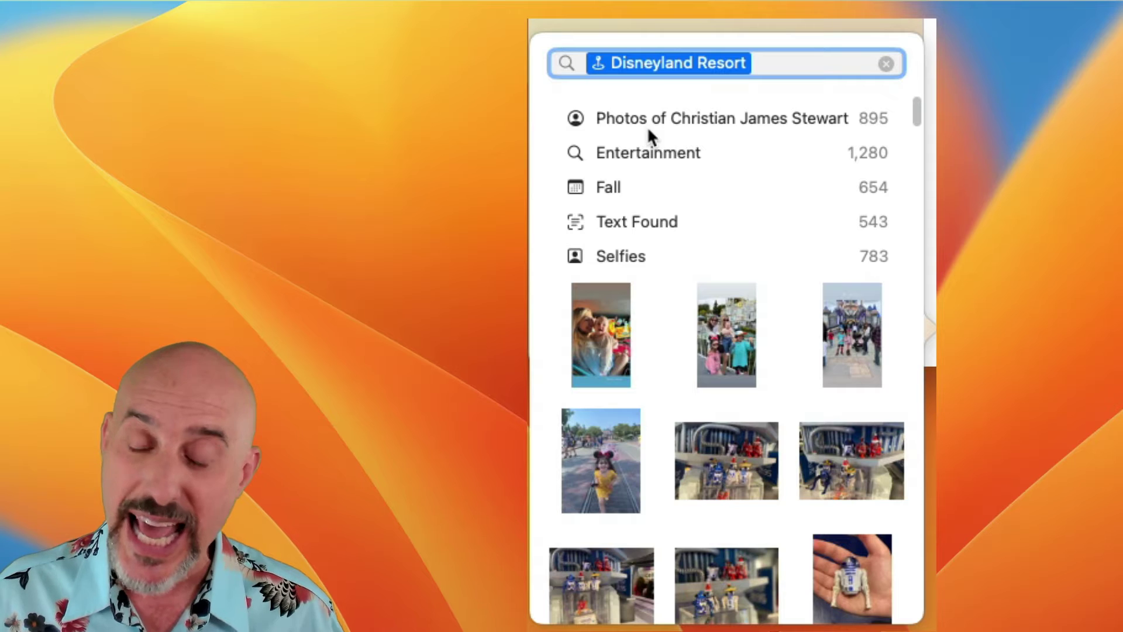
Step: Narrow the Disneyland results to two specific people and pick a photo to attach
{"action": "type", "text": "cr"}
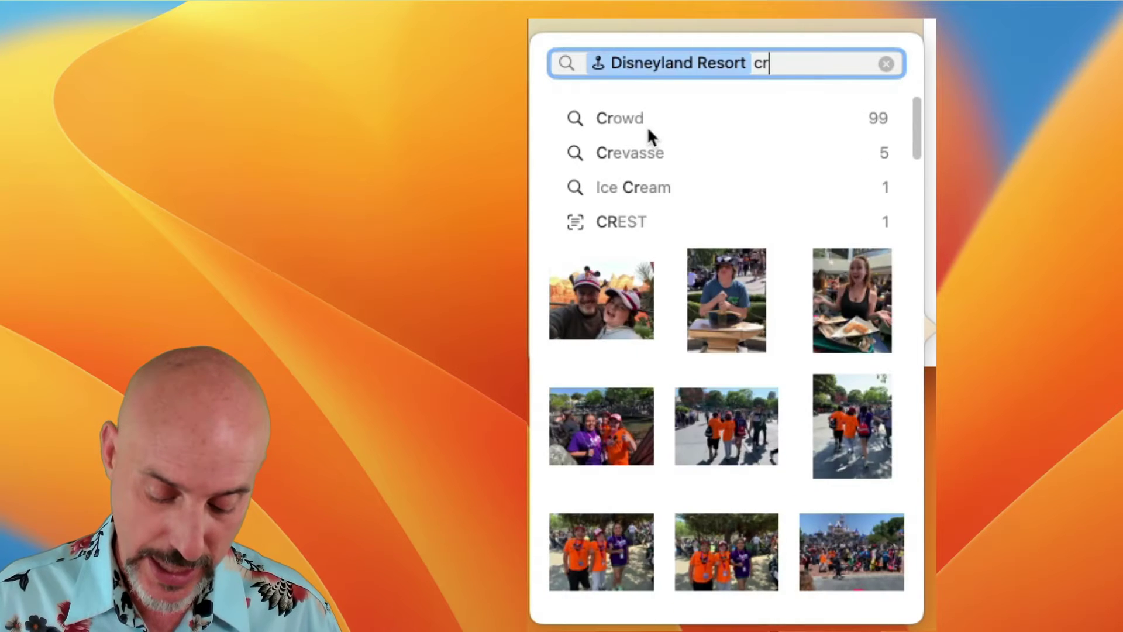
{"action": "key", "text": "BackSpace"}
{"action": "type", "text": "hristian"}
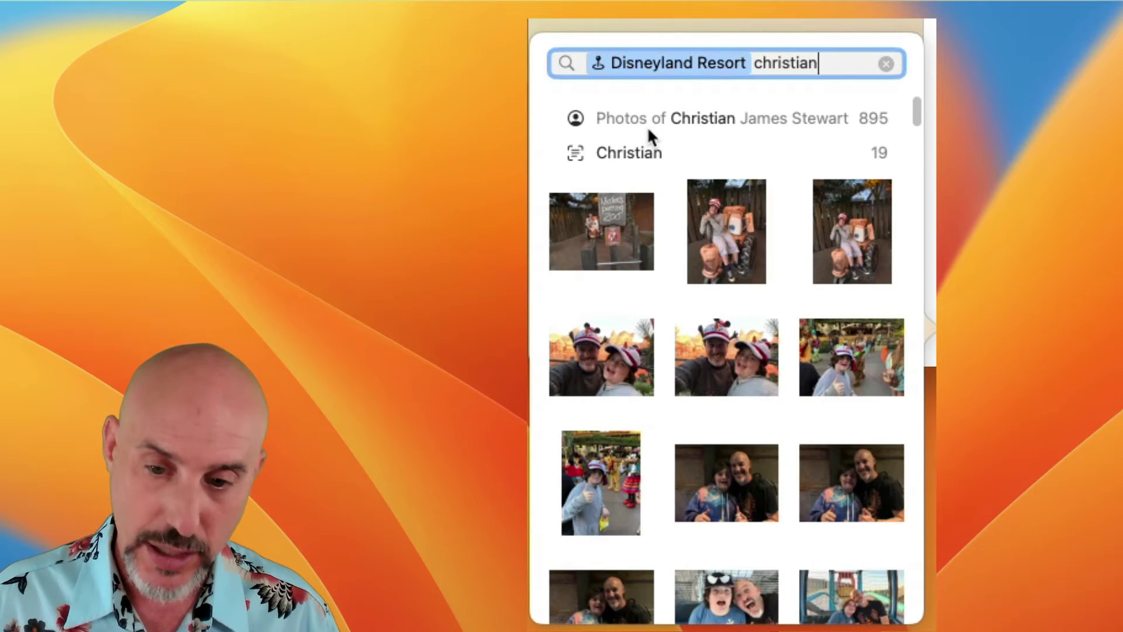
{"action": "left_click", "coordinate": [648, 119]}
{"action": "type", "text": "dylan"}
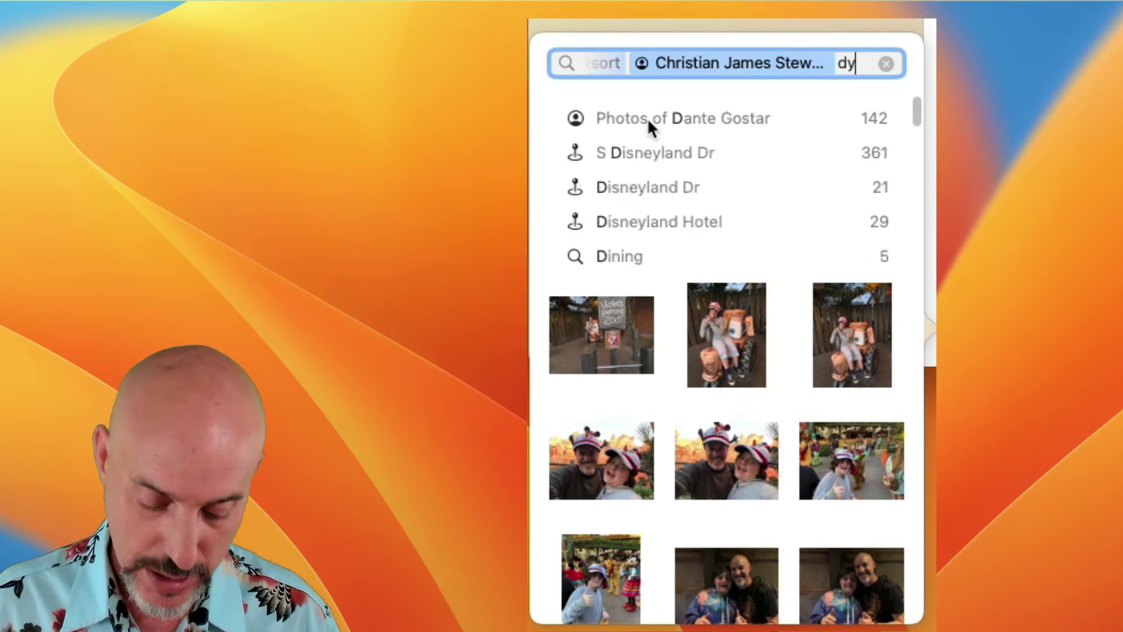
{"action": "left_click", "coordinate": [670, 117]}
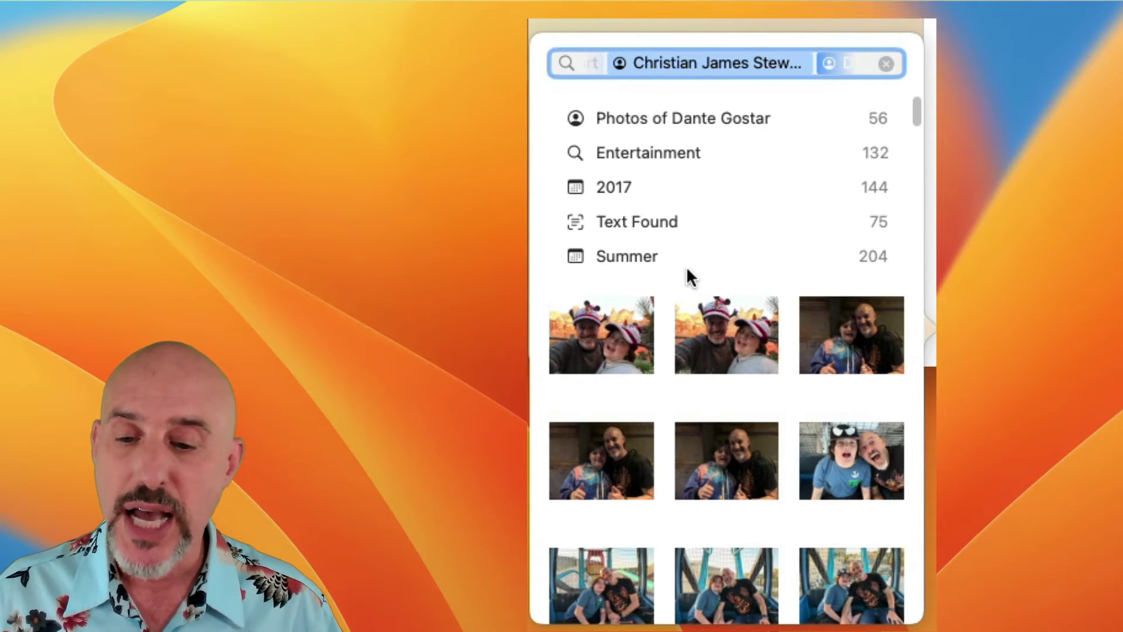
{"action": "scroll", "coordinate": [687, 267], "scroll_direction": "down", "scroll_amount": 4}
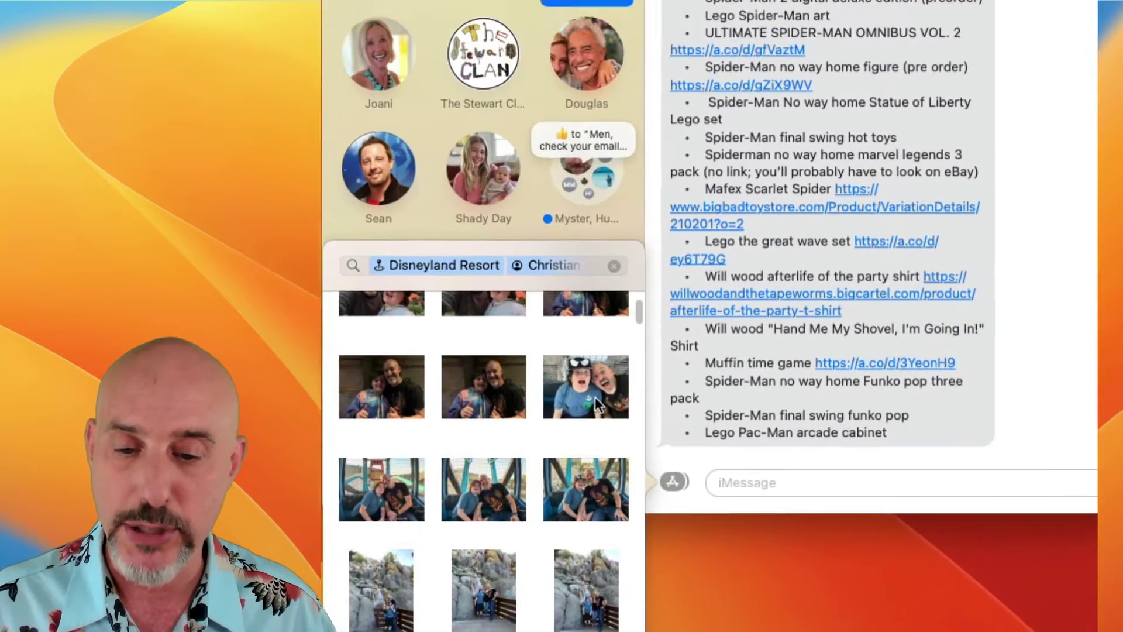
{"action": "left_click", "coordinate": [863, 233]}
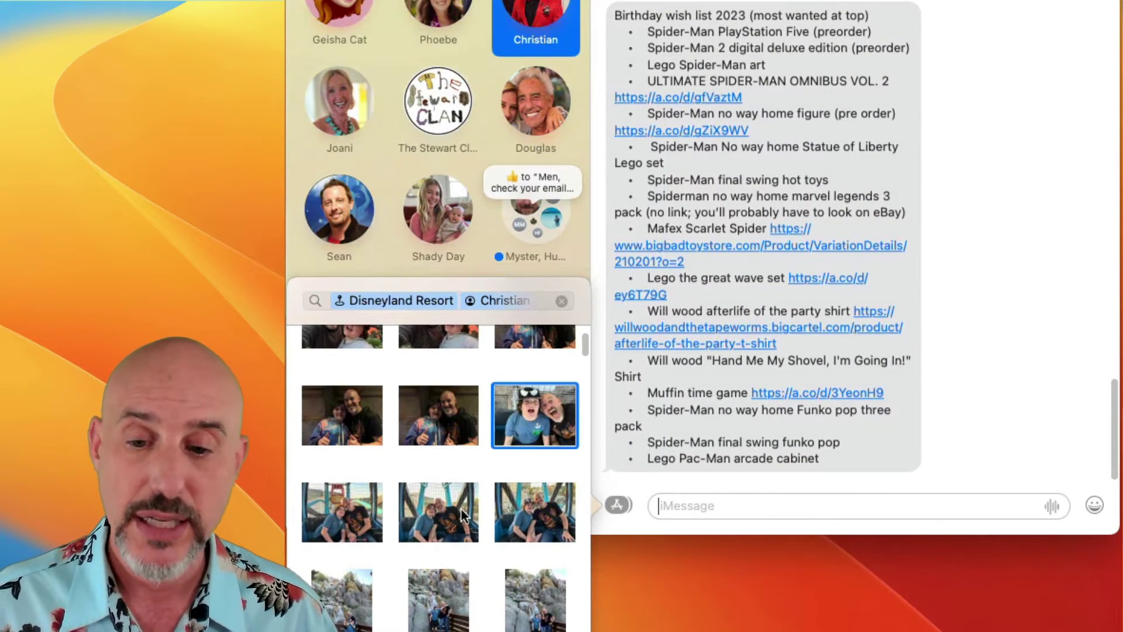
Step: Add the rock waterfall and purple-shirt photos to the message, then close the browser
{"action": "scroll", "coordinate": [461, 509], "scroll_direction": "down", "scroll_amount": 1}
{"action": "left_click", "coordinate": [440, 531]}
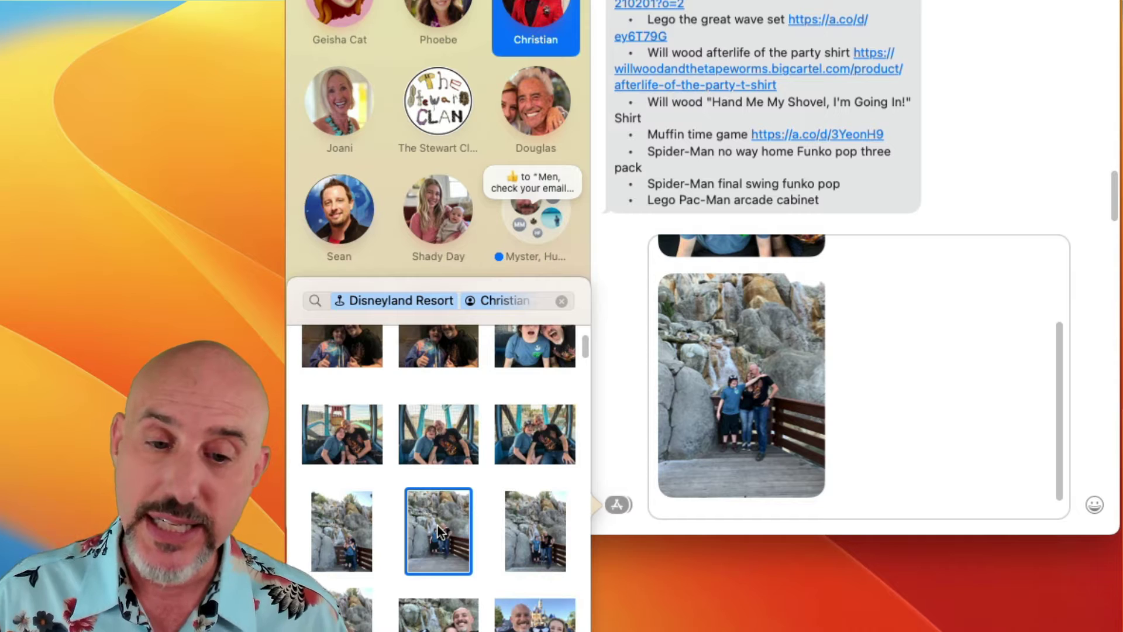
{"action": "scroll", "coordinate": [439, 531], "scroll_direction": "down", "scroll_amount": 5}
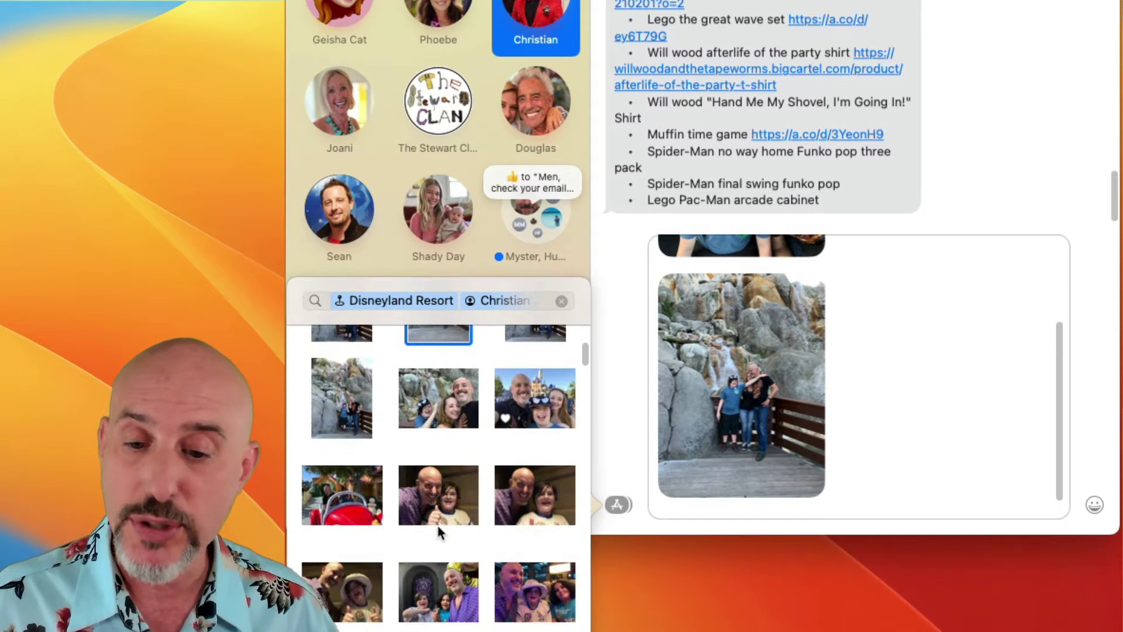
{"action": "left_click", "coordinate": [454, 582]}
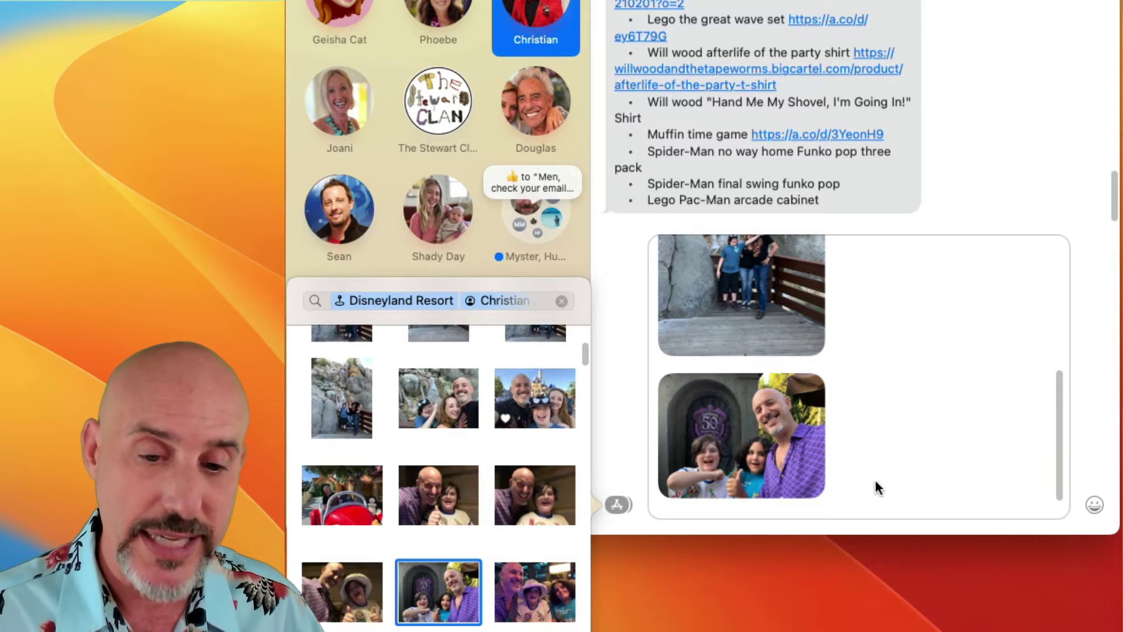
{"action": "left_click", "coordinate": [875, 482]}
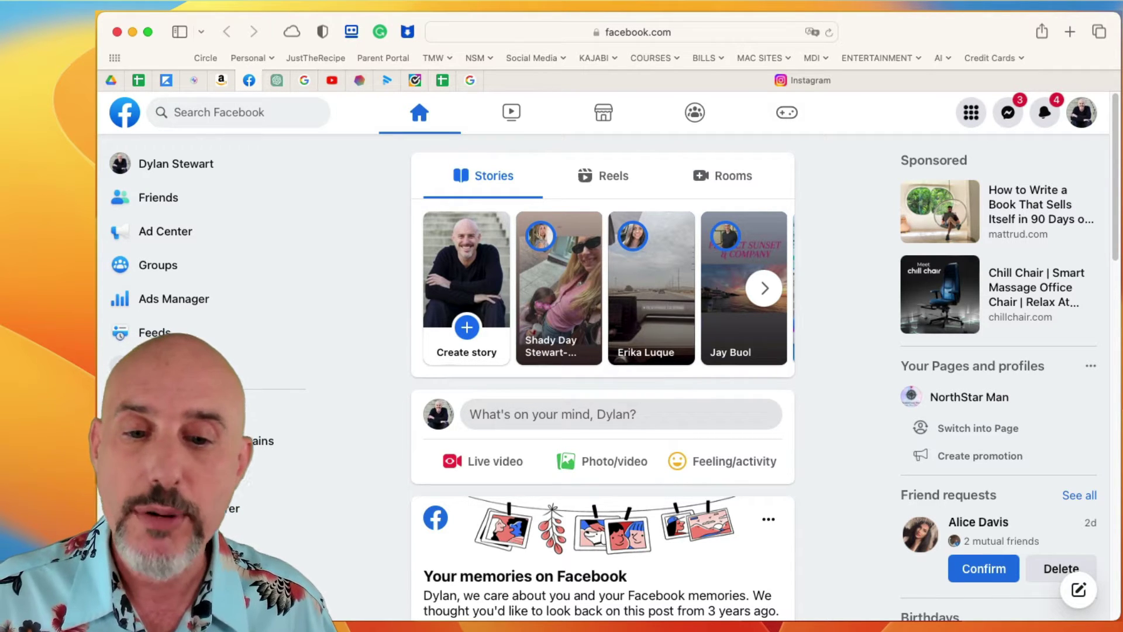
Step: Start a Facebook photo post and upload two convention photos from the Photos library
{"action": "left_click", "coordinate": [589, 463]}
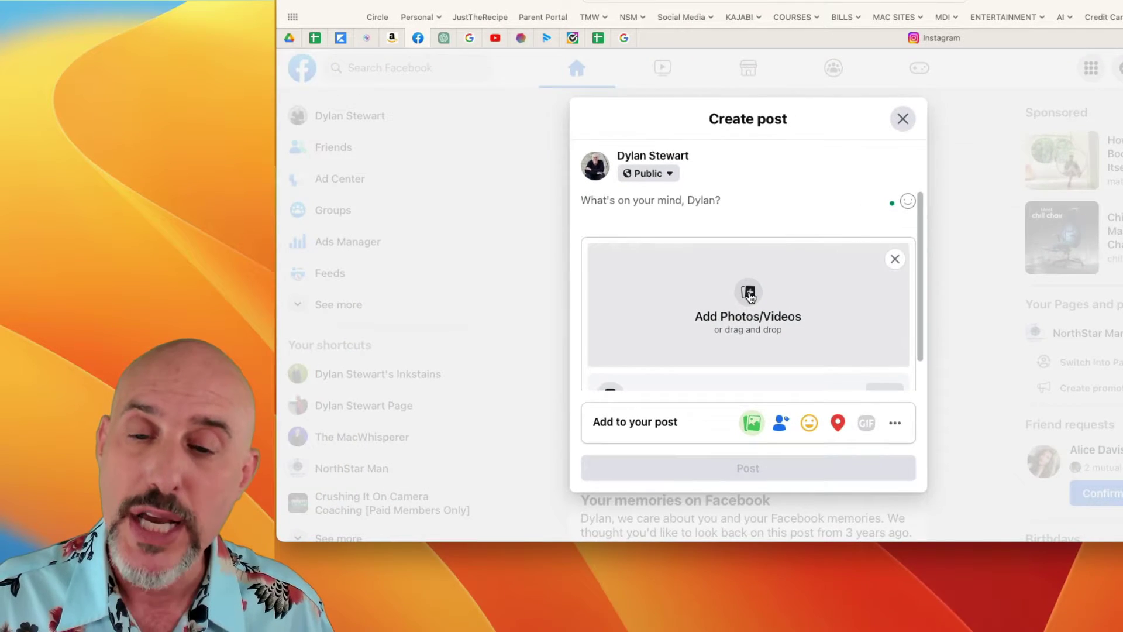
{"action": "left_click", "coordinate": [749, 295]}
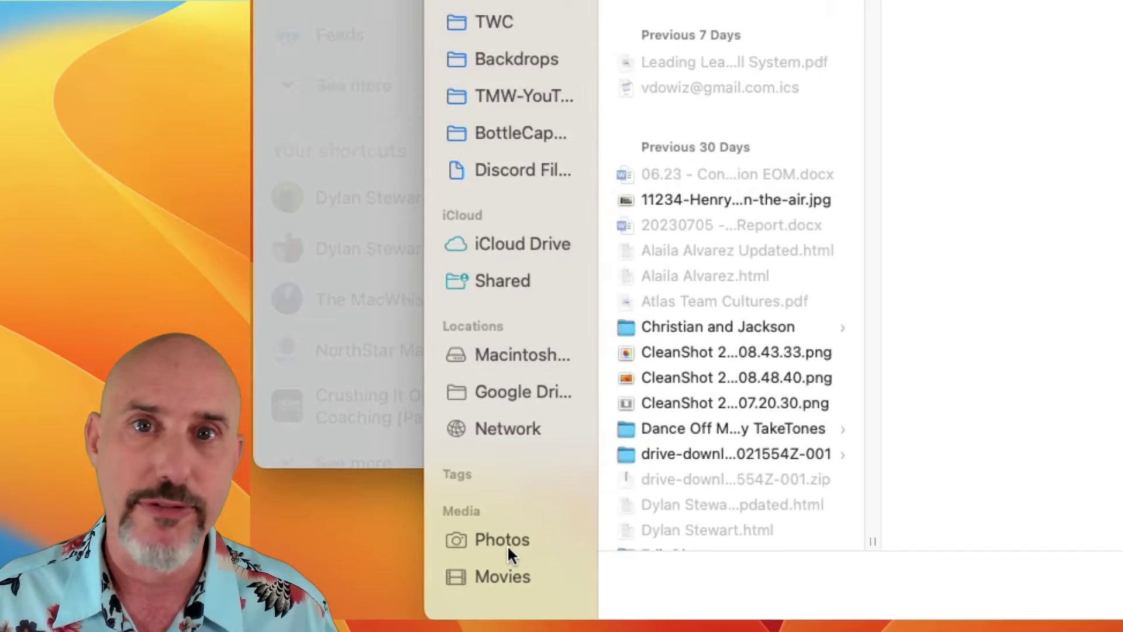
{"action": "left_click", "coordinate": [560, 524]}
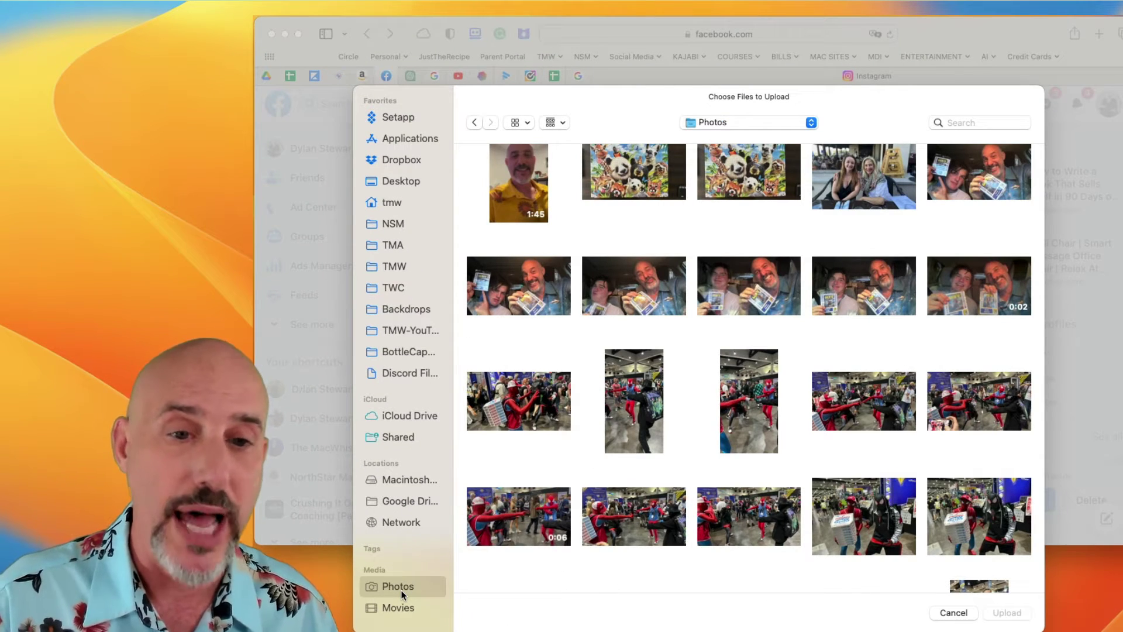
{"action": "scroll", "coordinate": [732, 367], "scroll_direction": "down", "scroll_amount": 10}
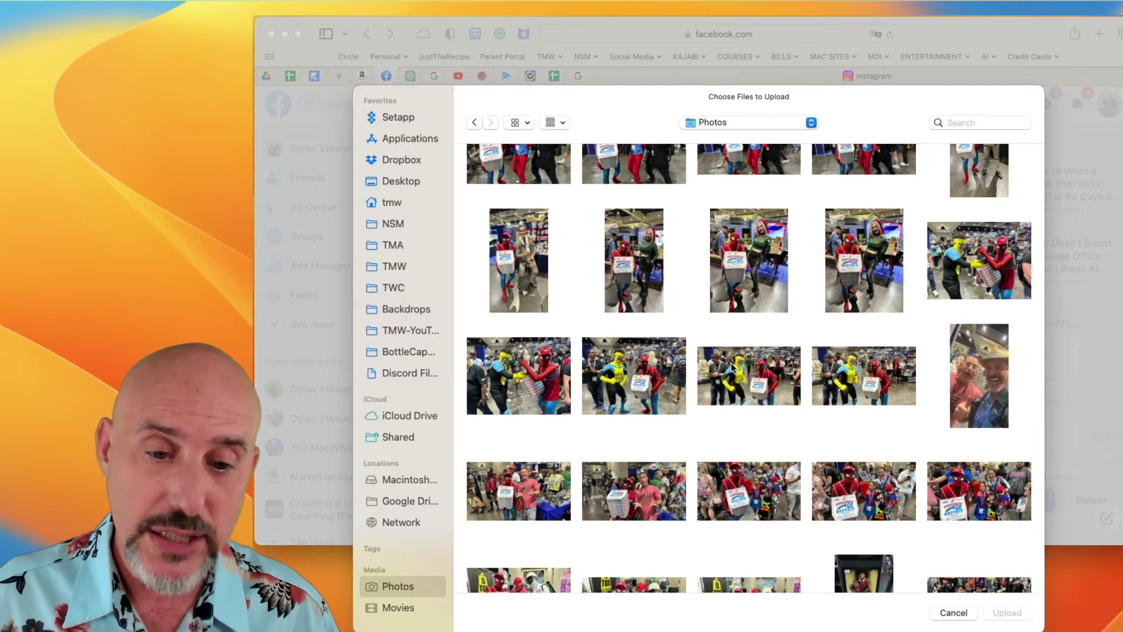
{"action": "left_click", "coordinate": [732, 367]}
{"action": "left_click", "coordinate": [726, 468], "text": "super"}
{"action": "scroll", "coordinate": [724, 475], "scroll_direction": "down", "scroll_amount": 2}
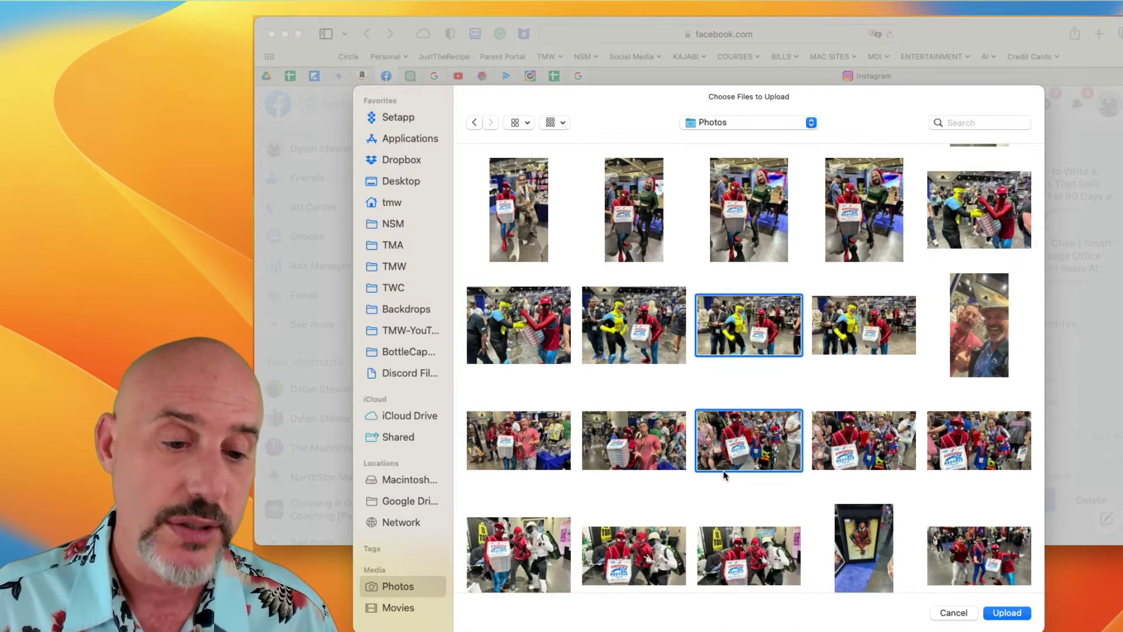
{"action": "left_click", "coordinate": [1006, 612]}
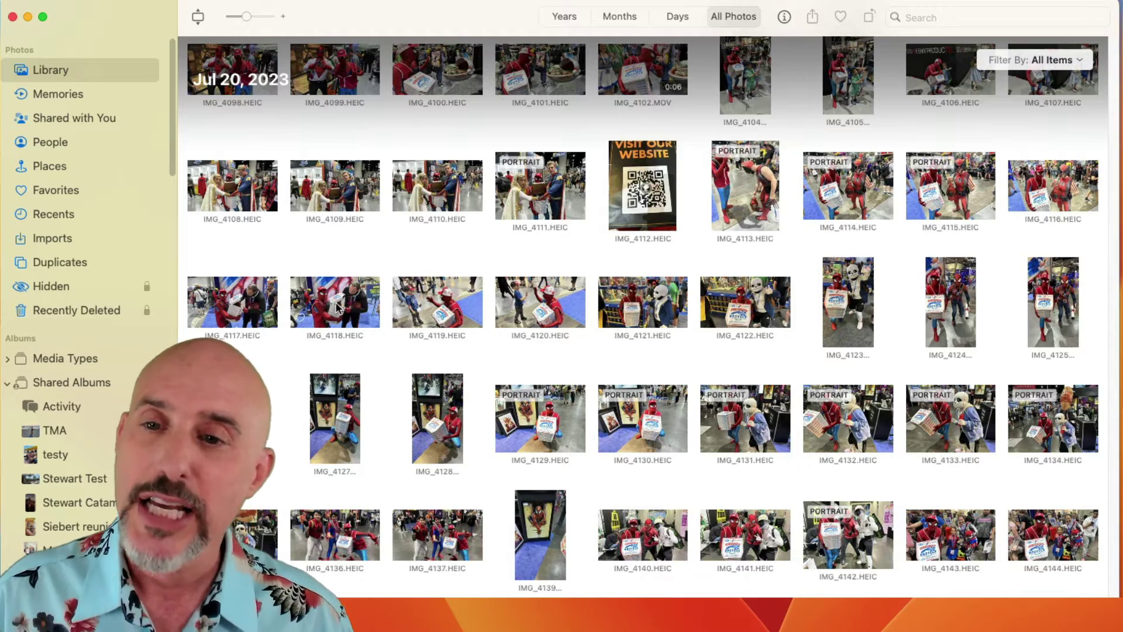
{"action": "scroll", "coordinate": [324, 250], "scroll_direction": "up", "scroll_amount": 2}
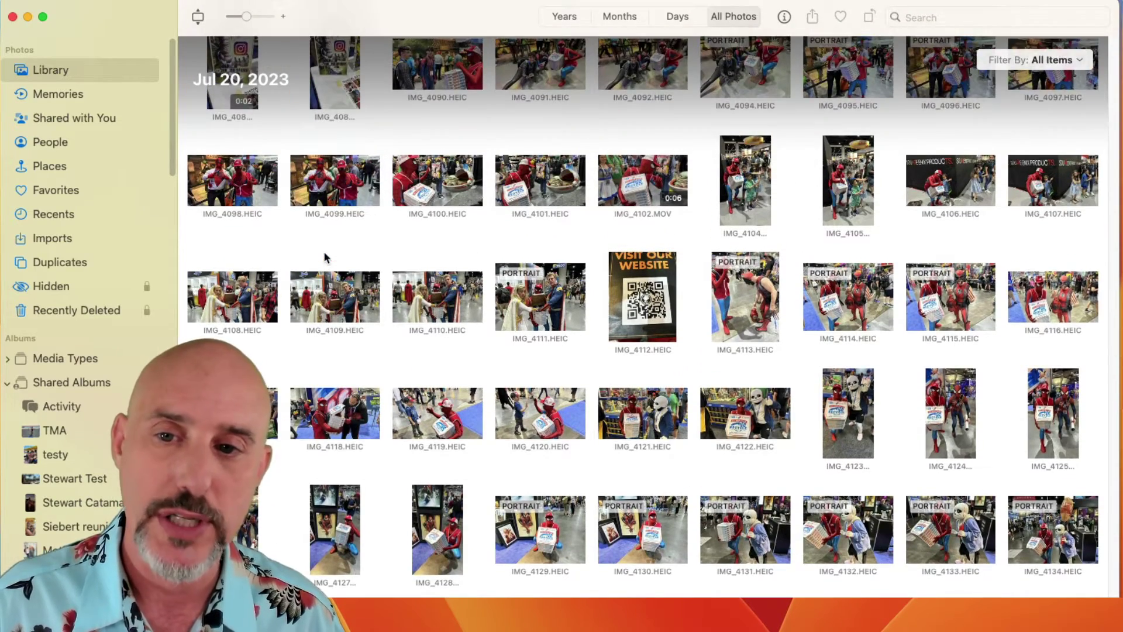
{"action": "scroll", "coordinate": [326, 257], "scroll_direction": "up", "scroll_amount": 2}
{"action": "left_click", "coordinate": [336, 198]}
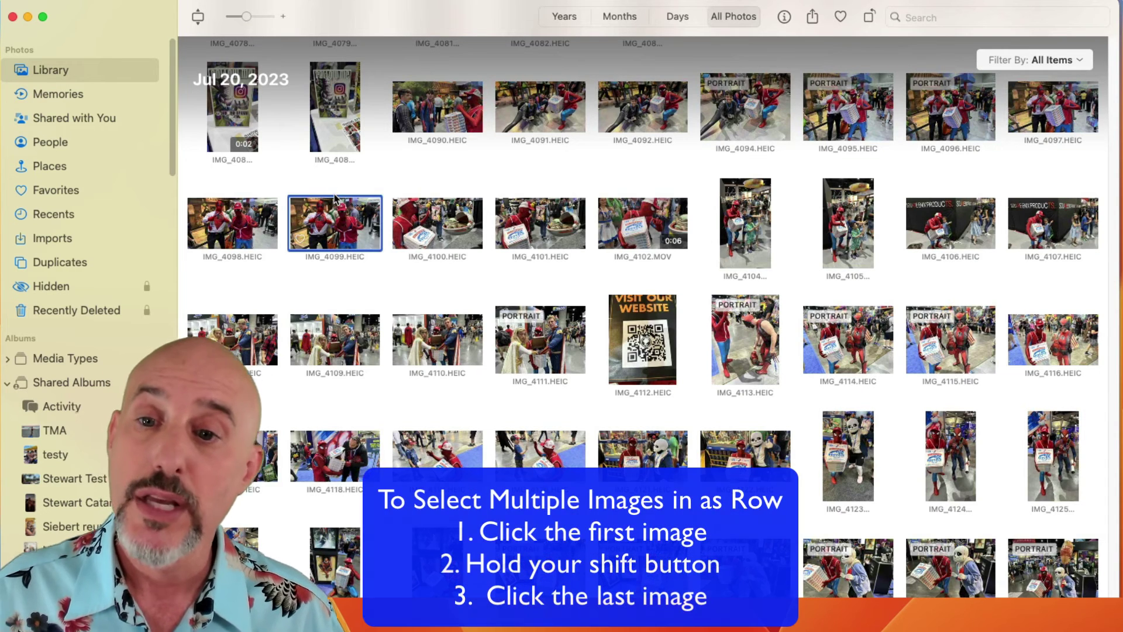
{"action": "left_click", "coordinate": [339, 175]}
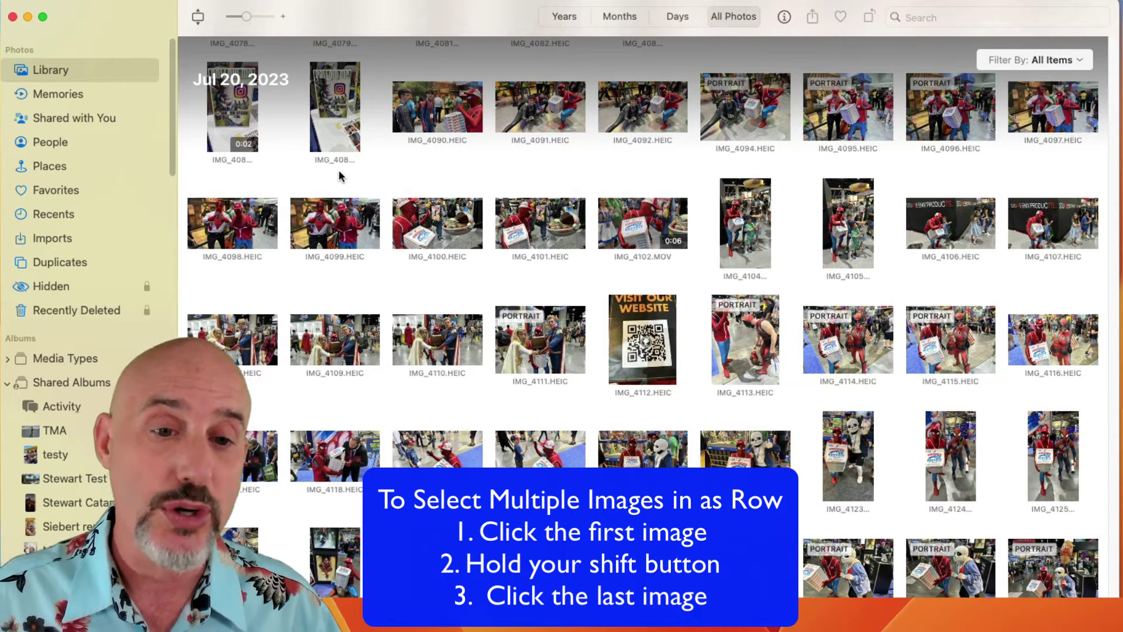
{"action": "left_click", "coordinate": [331, 221]}
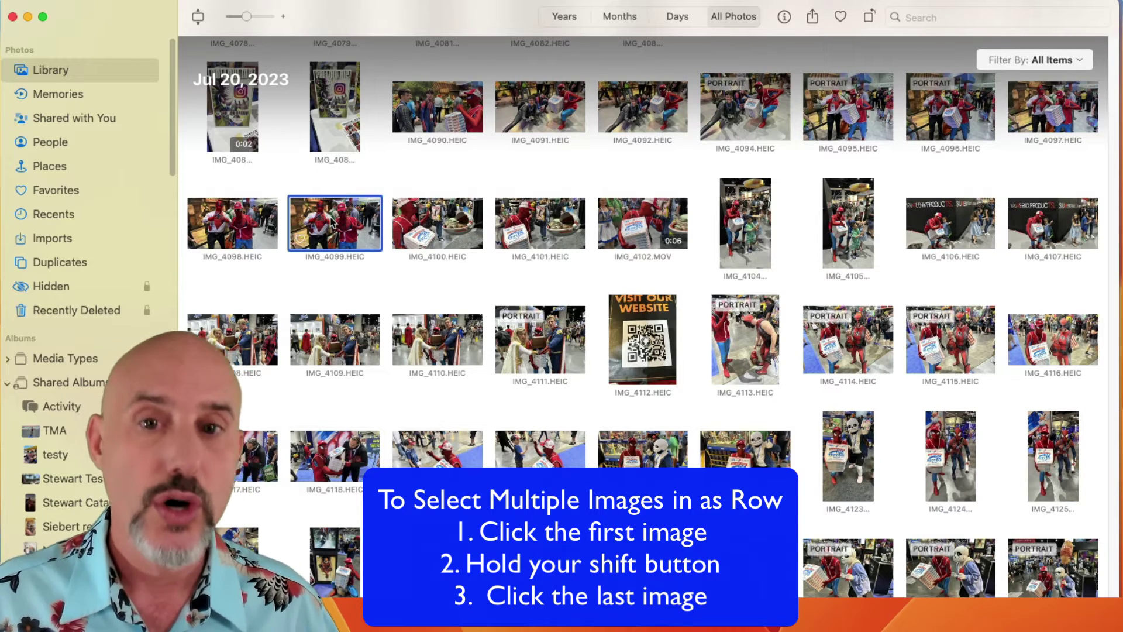
{"action": "left_click", "coordinate": [960, 217], "text": "shift"}
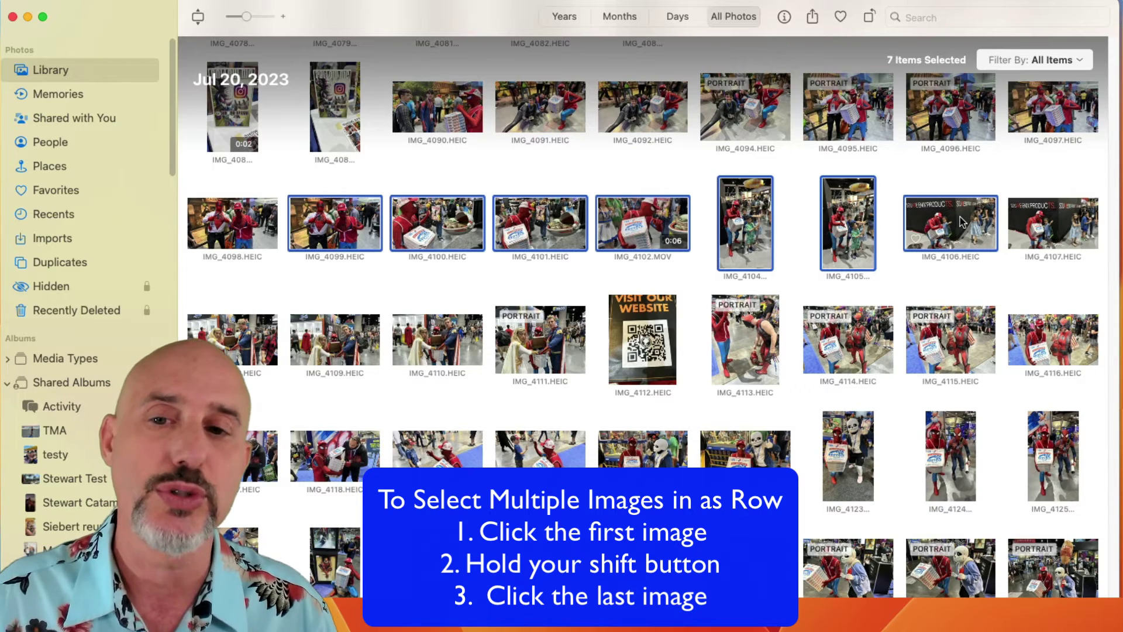
{"action": "left_click", "coordinate": [489, 295]}
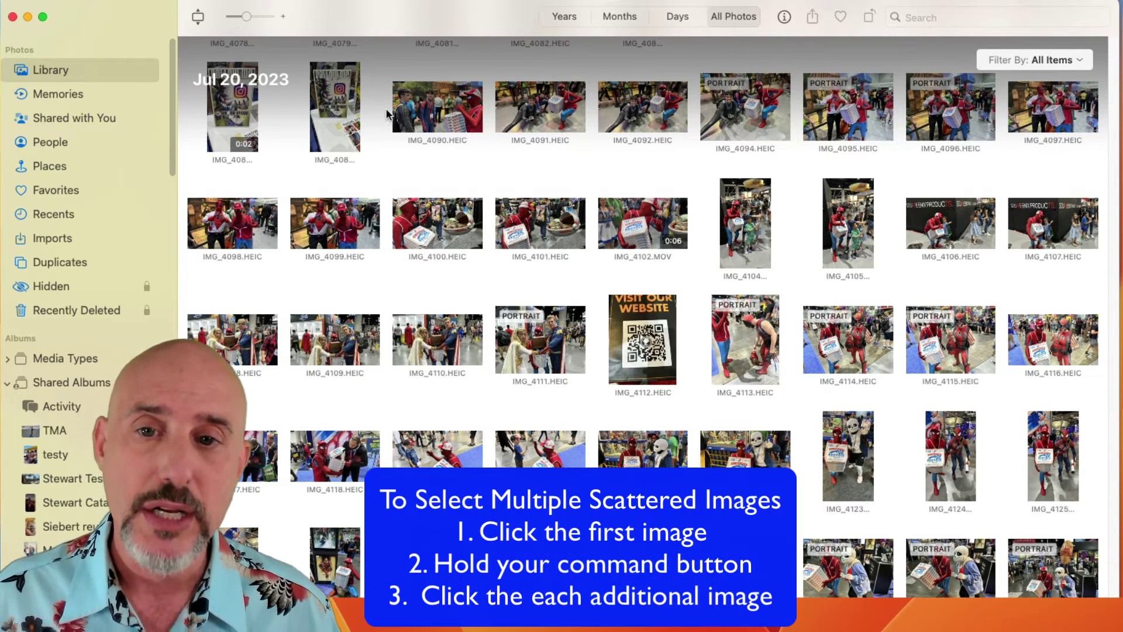
{"action": "left_click", "coordinate": [433, 107]}
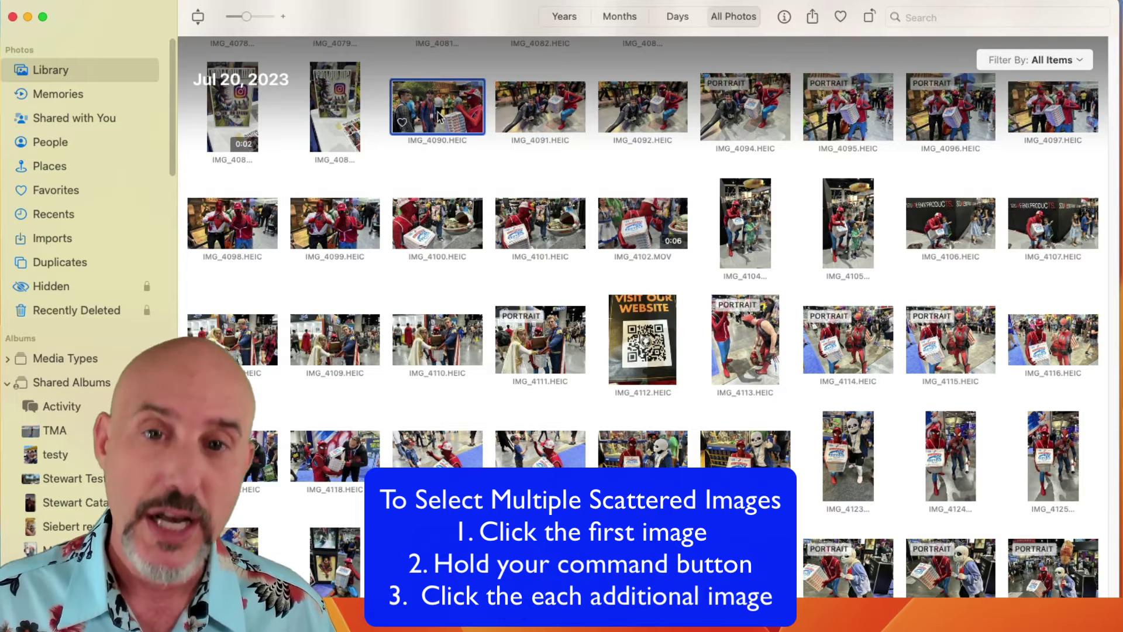
{"action": "left_click", "coordinate": [763, 229], "text": "super"}
{"action": "left_click", "coordinate": [857, 341], "text": "super"}
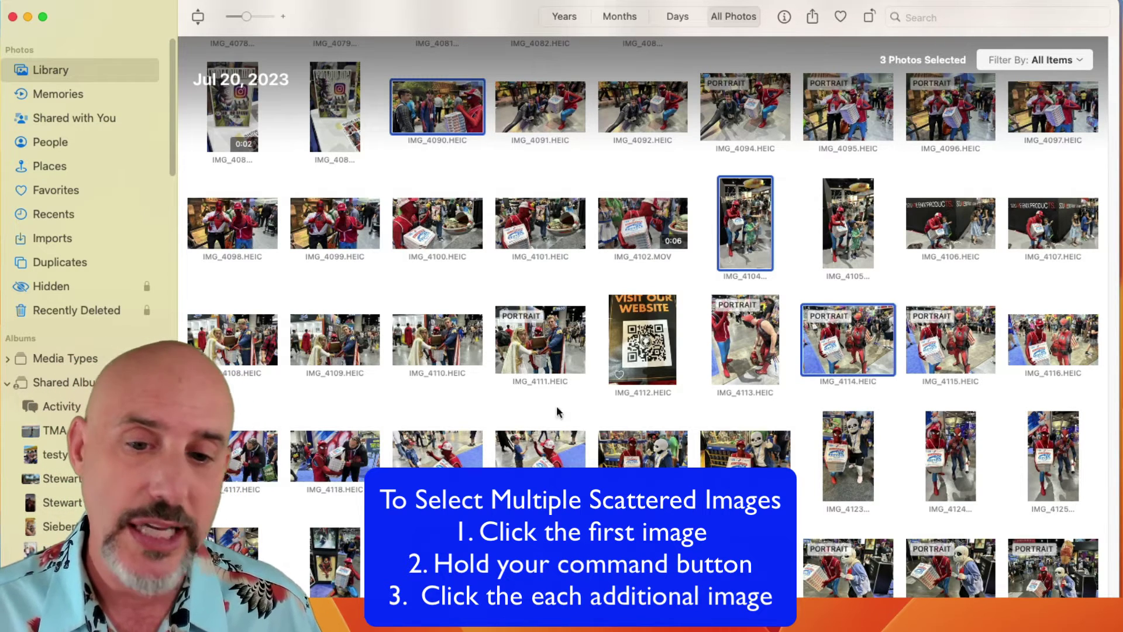
{"action": "left_click", "coordinate": [448, 456], "text": "super"}
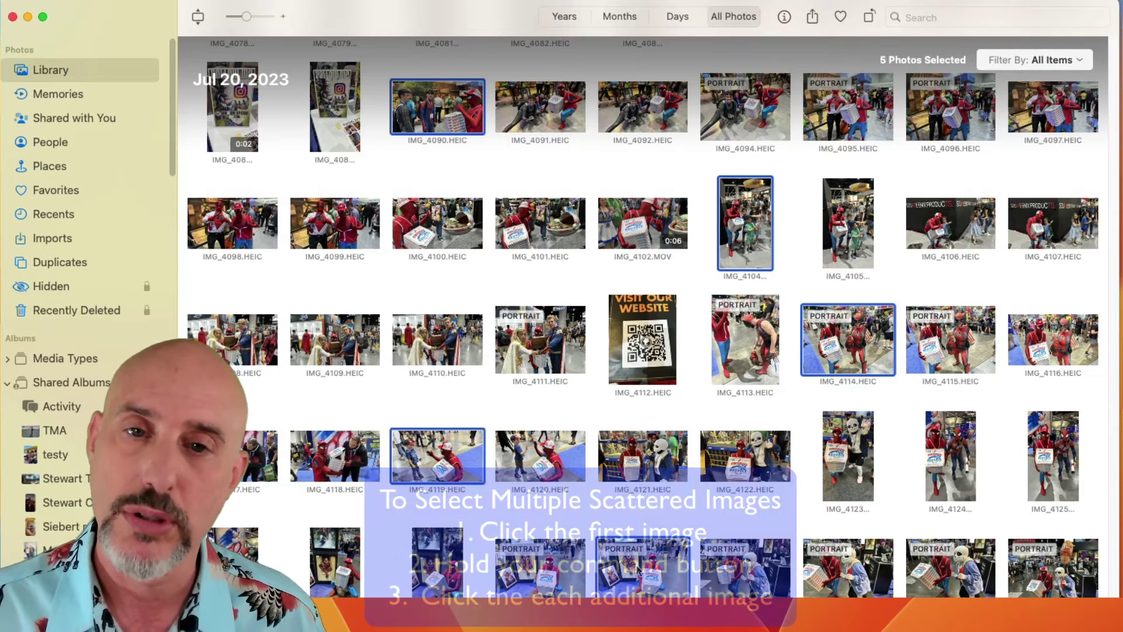
{"action": "left_click", "coordinate": [440, 174]}
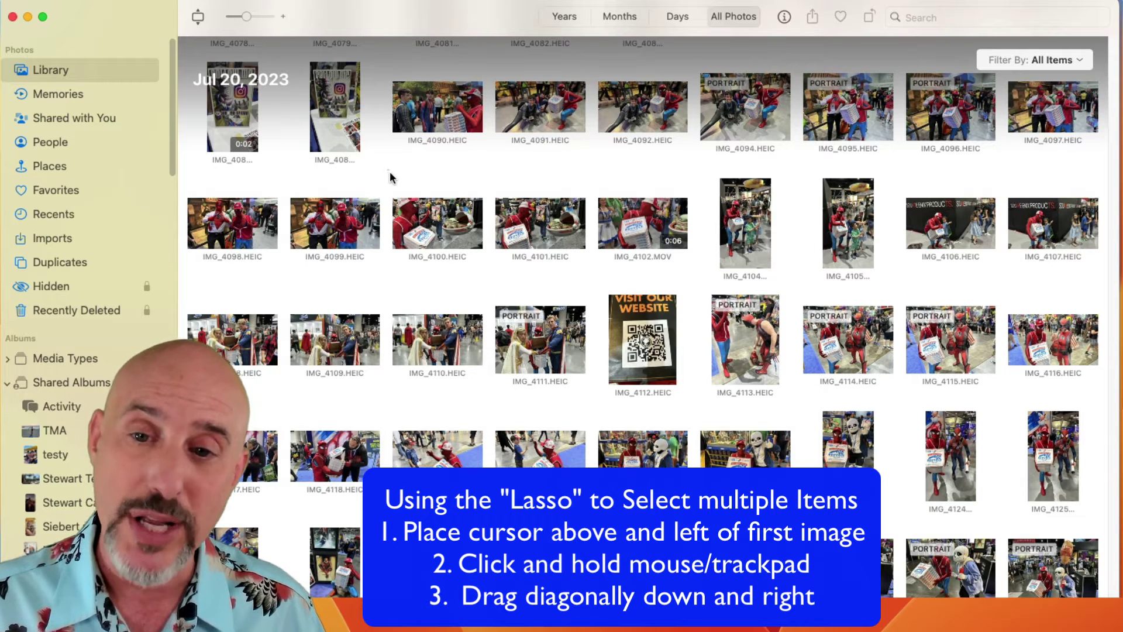
Step: Marquee-select 22 photos starting at IMG_4100, extending up to include the top row
{"action": "left_click_drag", "start_coordinate": [388, 171], "coordinate": [766, 468]}
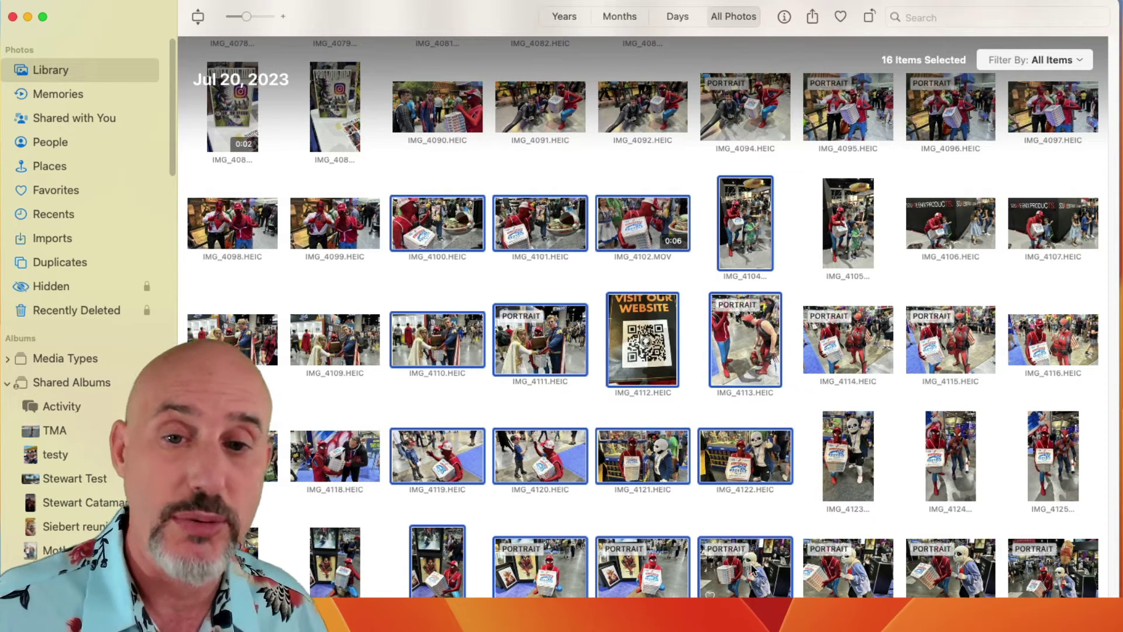
{"action": "left_click_drag", "start_coordinate": [753, 570], "coordinate": [663, 65]}
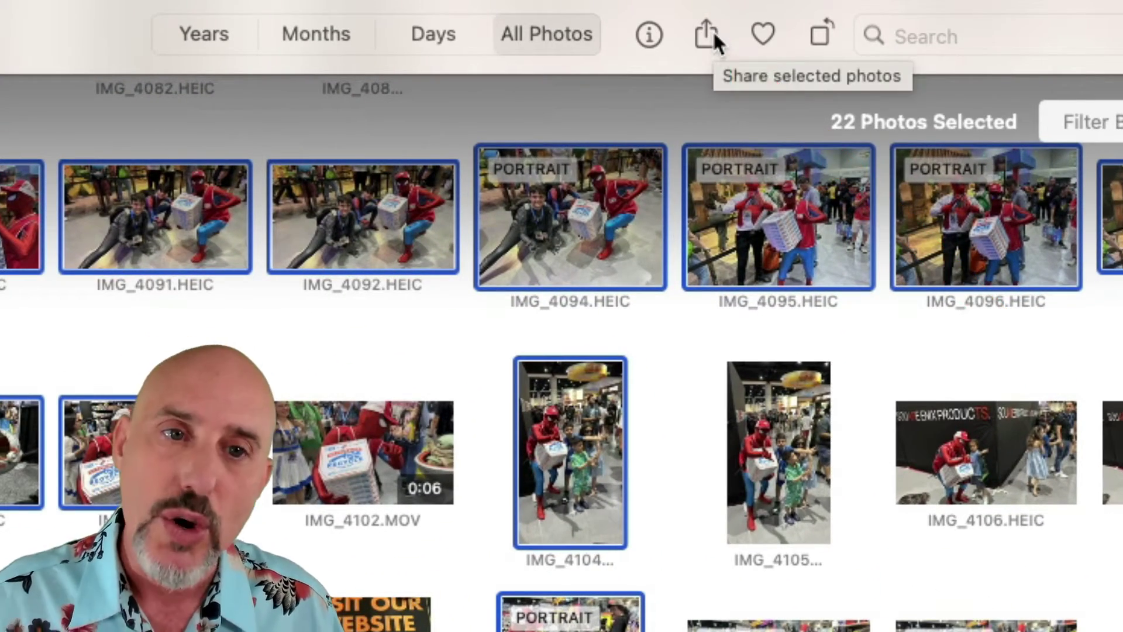
Step: Share the 22 selected photos to a new Mail message with Medium image size
{"action": "left_click", "coordinate": [714, 36]}
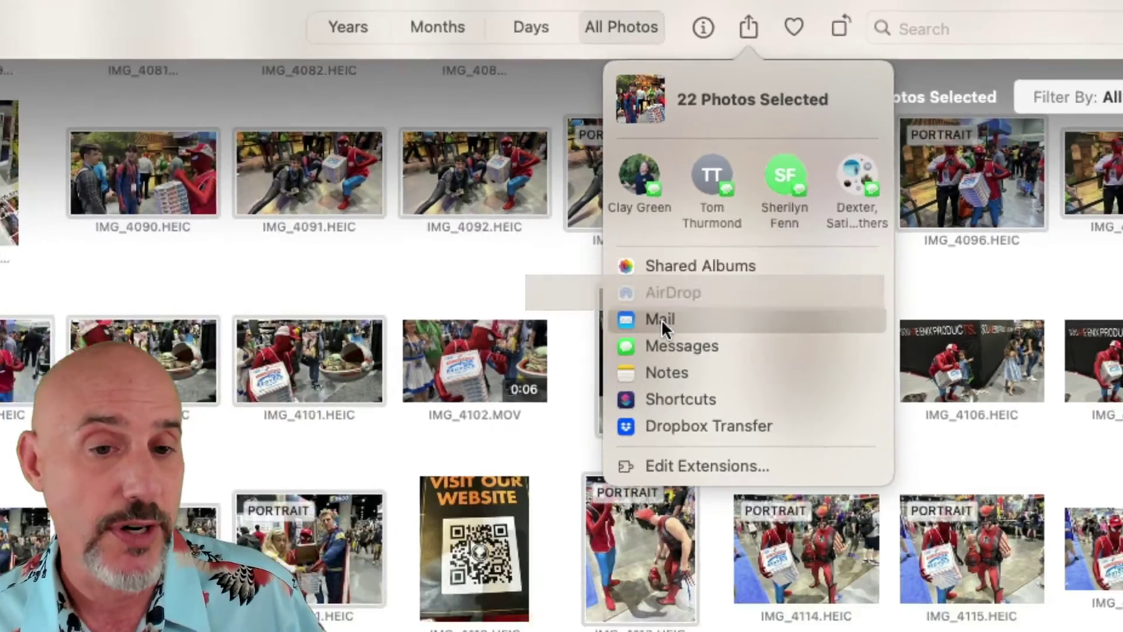
{"action": "left_click", "coordinate": [596, 400]}
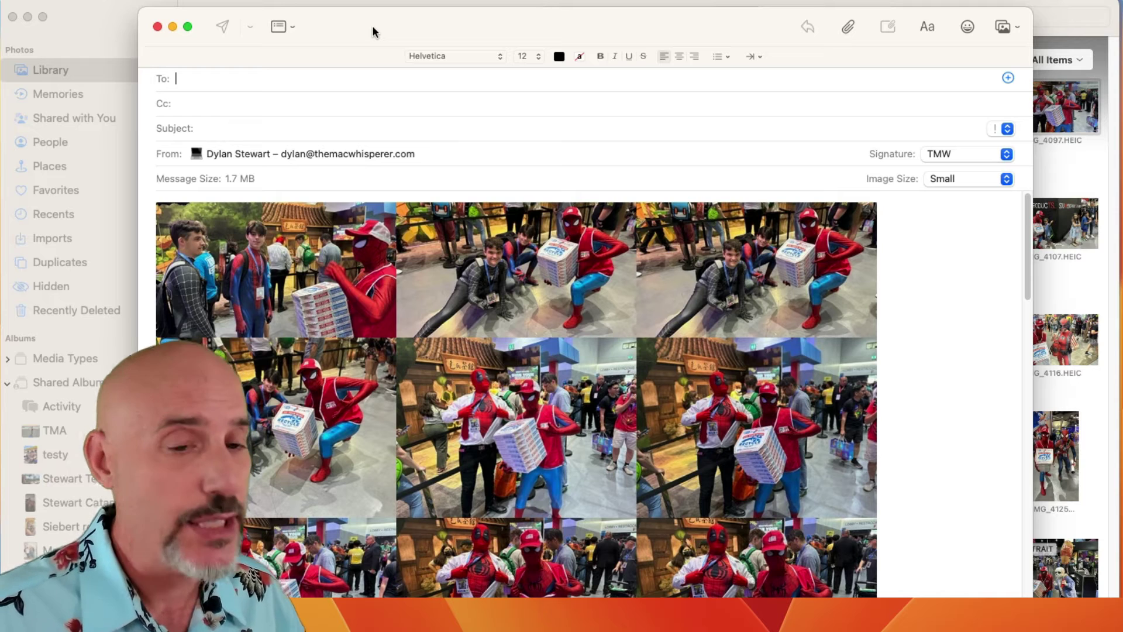
{"action": "left_click", "coordinate": [950, 181]}
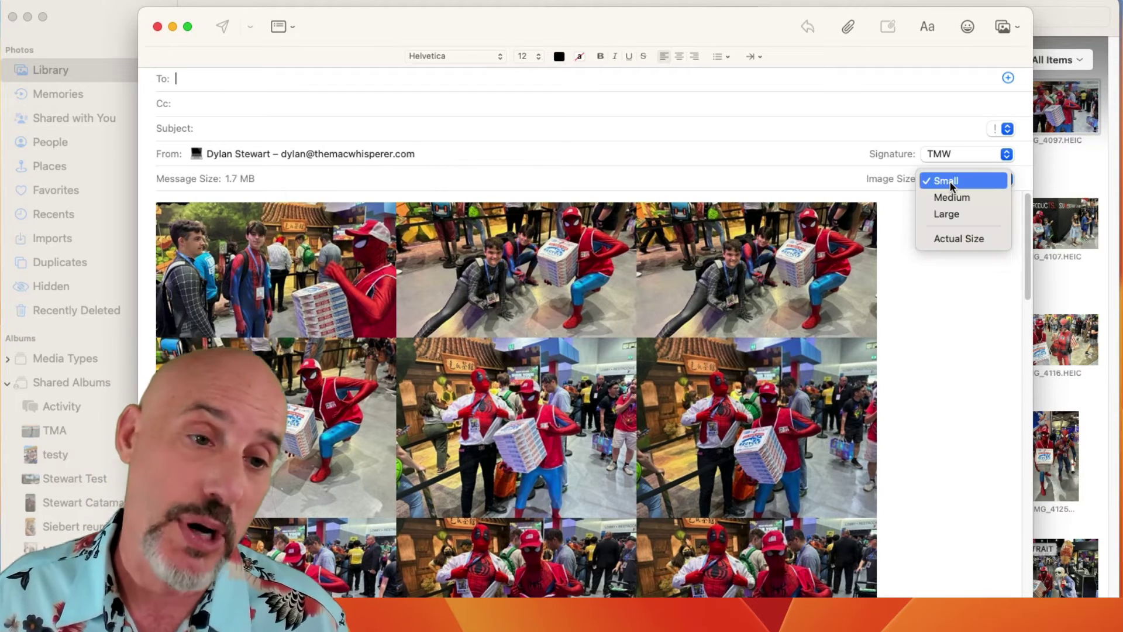
{"action": "left_click", "coordinate": [948, 195]}
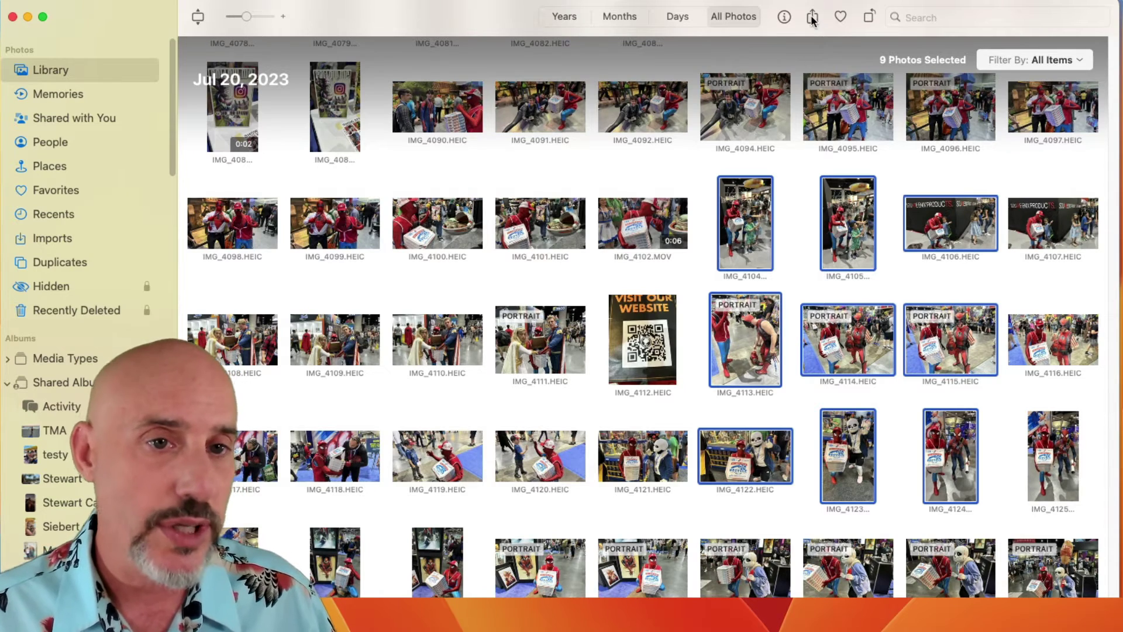
Step: Share the nine photos via Messages, addressing them to a contact by name
{"action": "left_click", "coordinate": [812, 18]}
{"action": "left_click", "coordinate": [774, 213]}
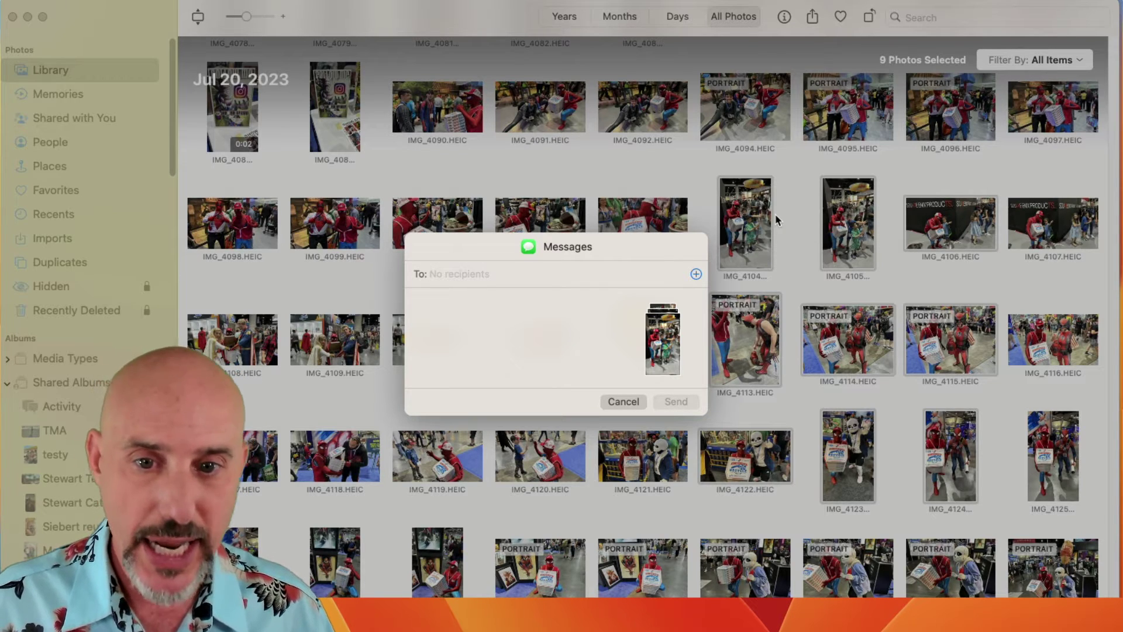
{"action": "key", "text": "Return"}
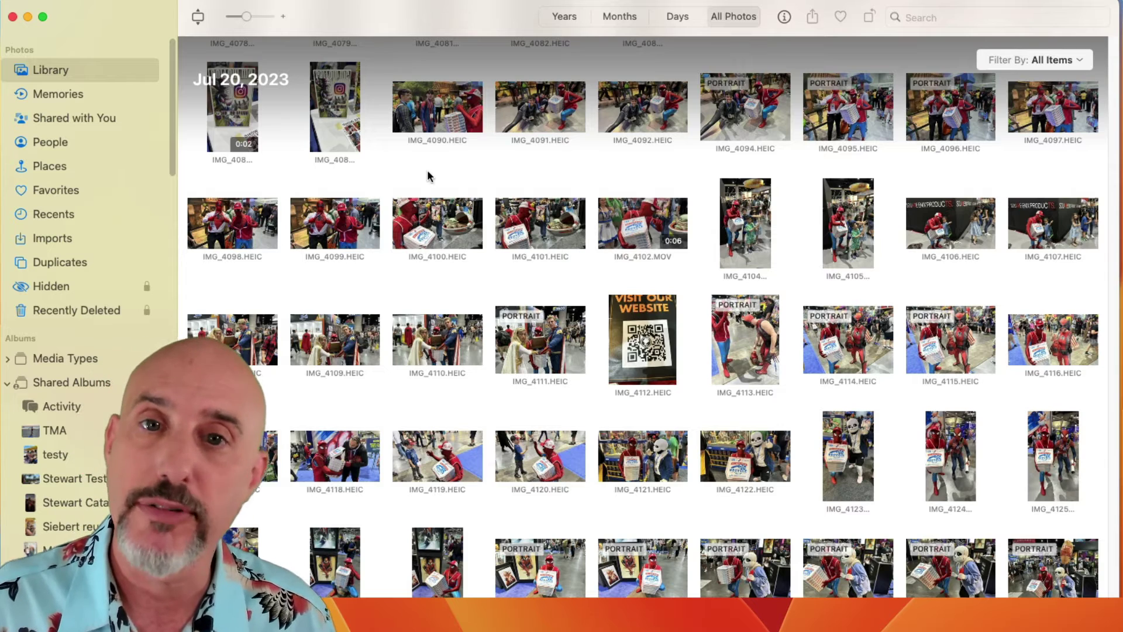
Step: Select 24 items from IMG_4100 onward and AirDrop them to a nearby device
{"action": "left_click_drag", "start_coordinate": [429, 172], "coordinate": [939, 584]}
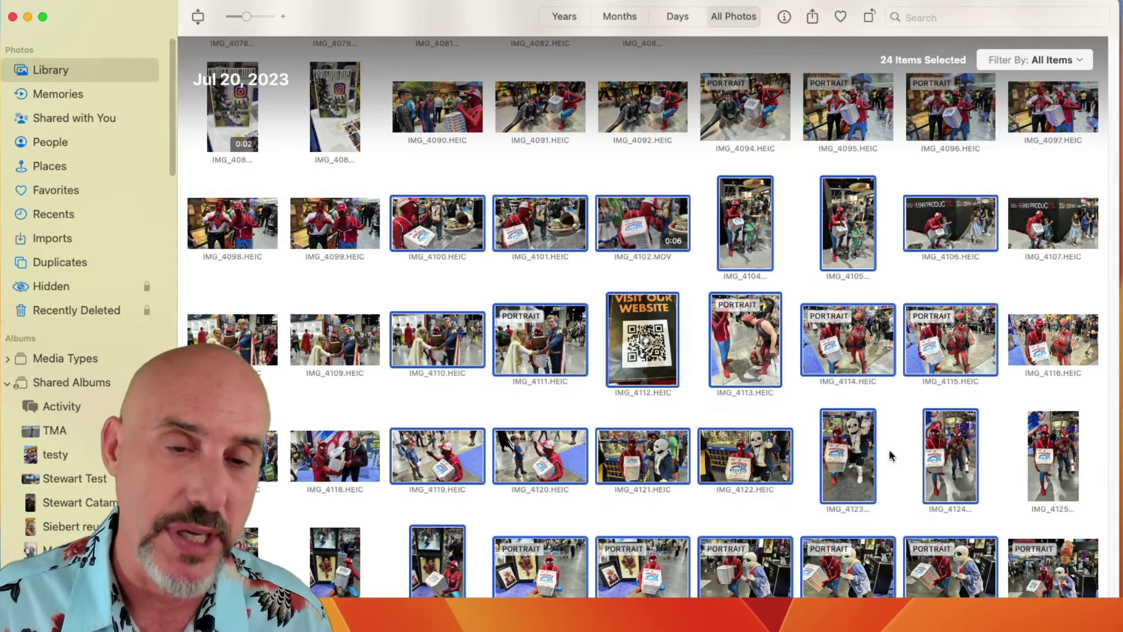
{"action": "left_click", "coordinate": [812, 17]}
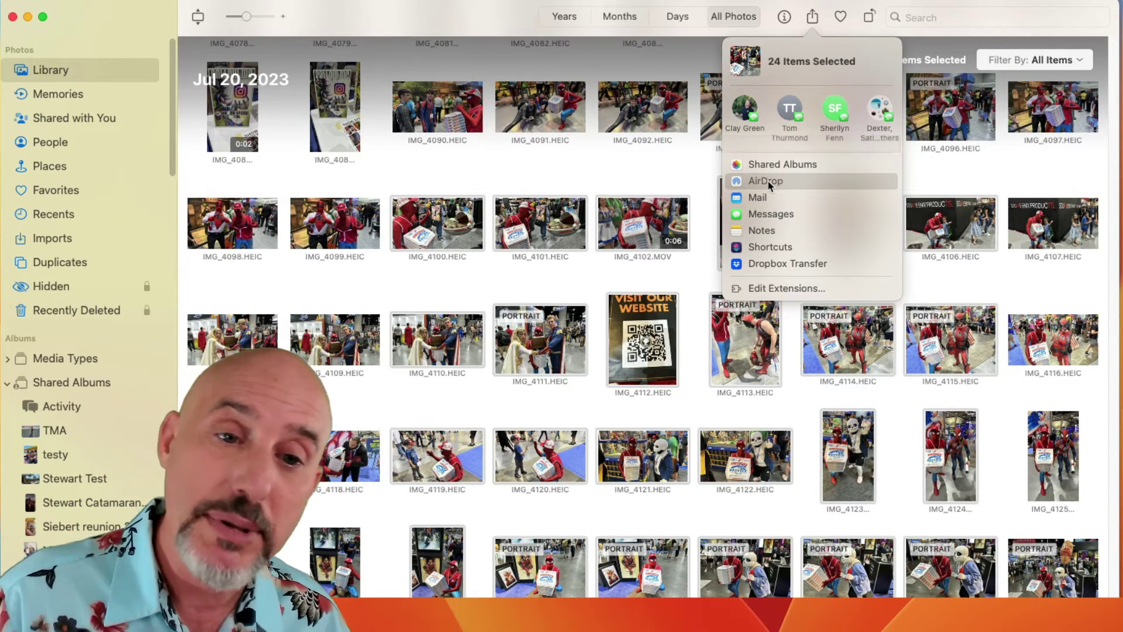
{"action": "left_click", "coordinate": [768, 182]}
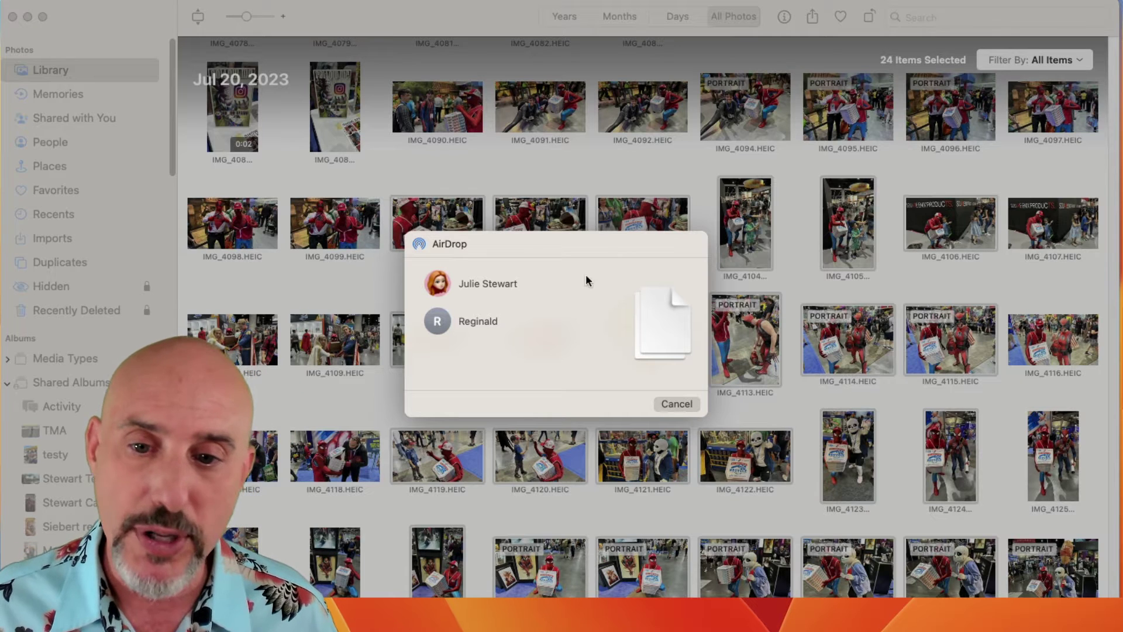
{"action": "left_click", "coordinate": [478, 321]}
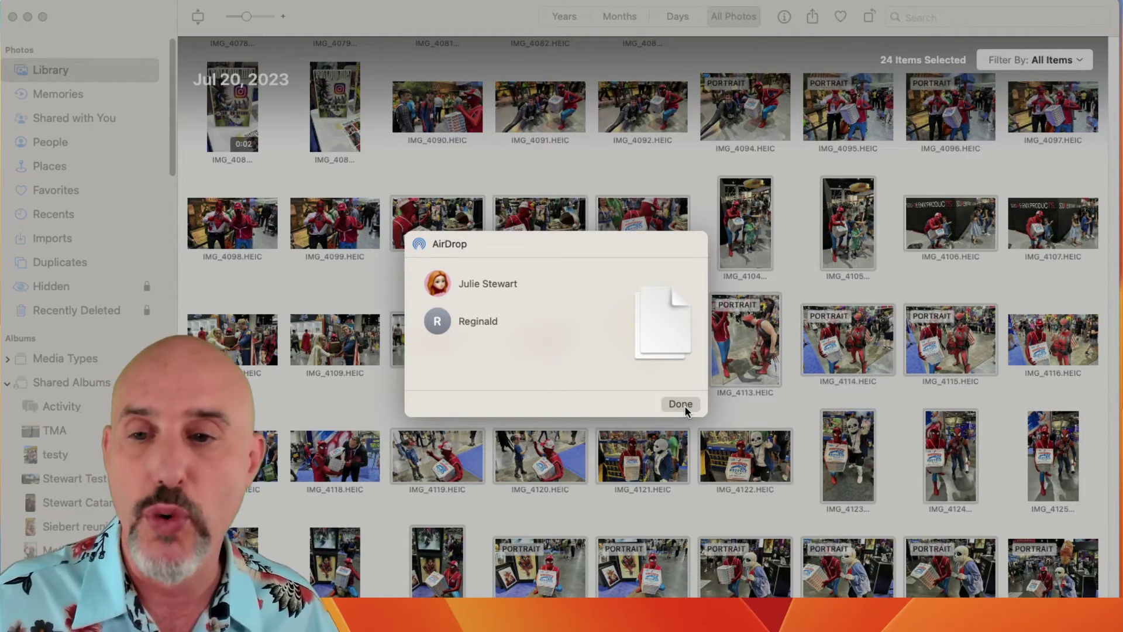
{"action": "left_click", "coordinate": [681, 403]}
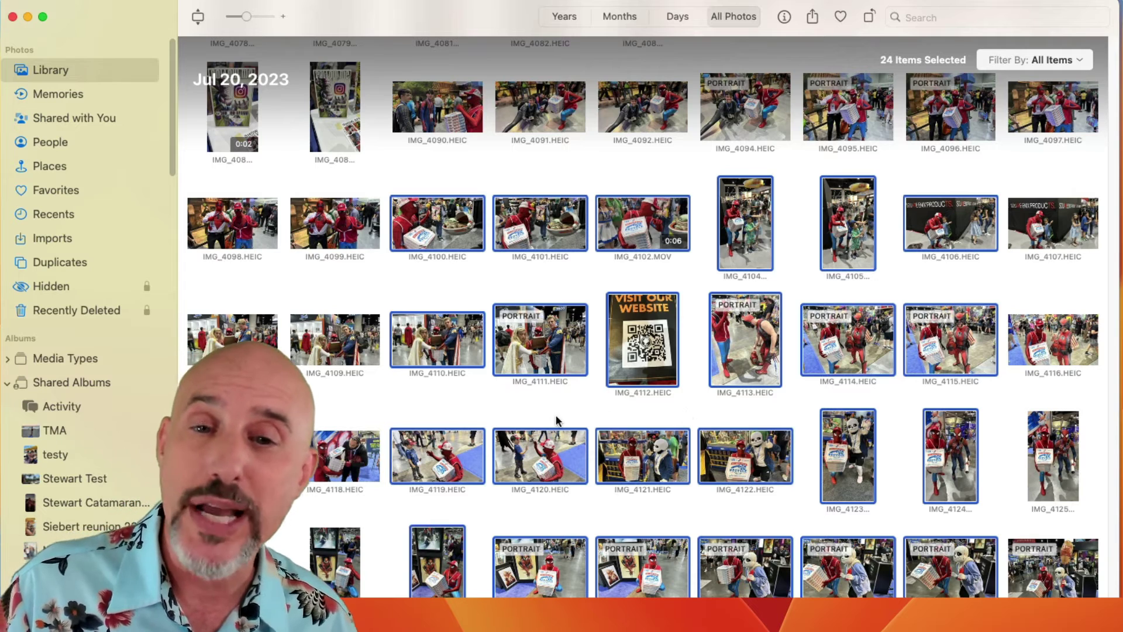
Step: Deselect all photos by clicking empty grid space, then switch to Library in the sidebar
{"action": "left_click", "coordinate": [530, 158]}
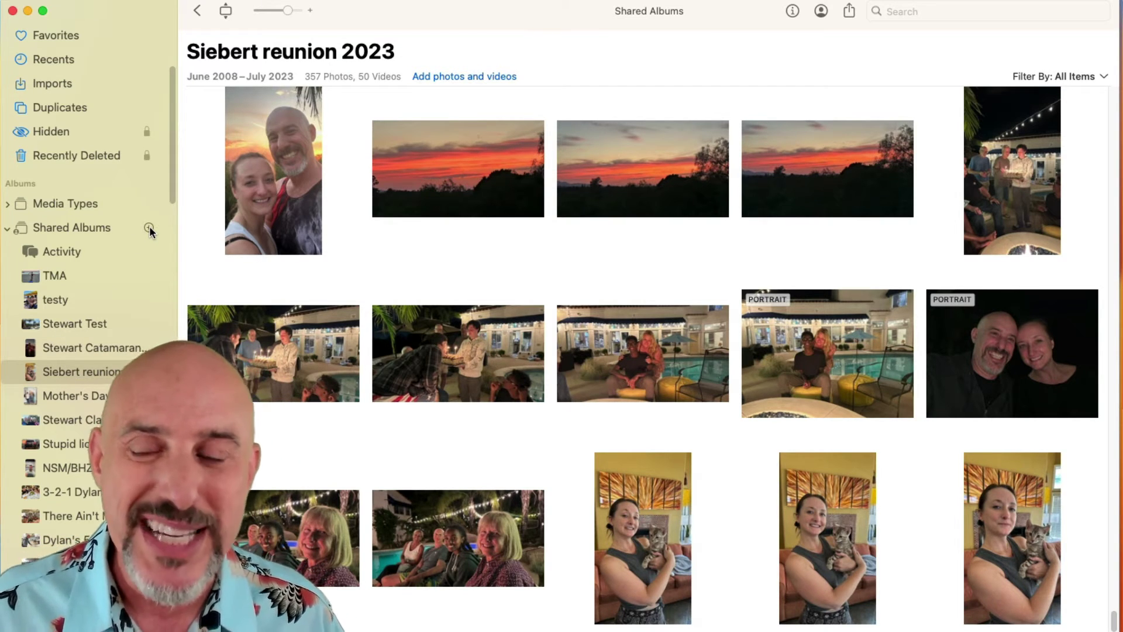
{"action": "scroll", "coordinate": [149, 228], "scroll_direction": "up", "scroll_amount": 5}
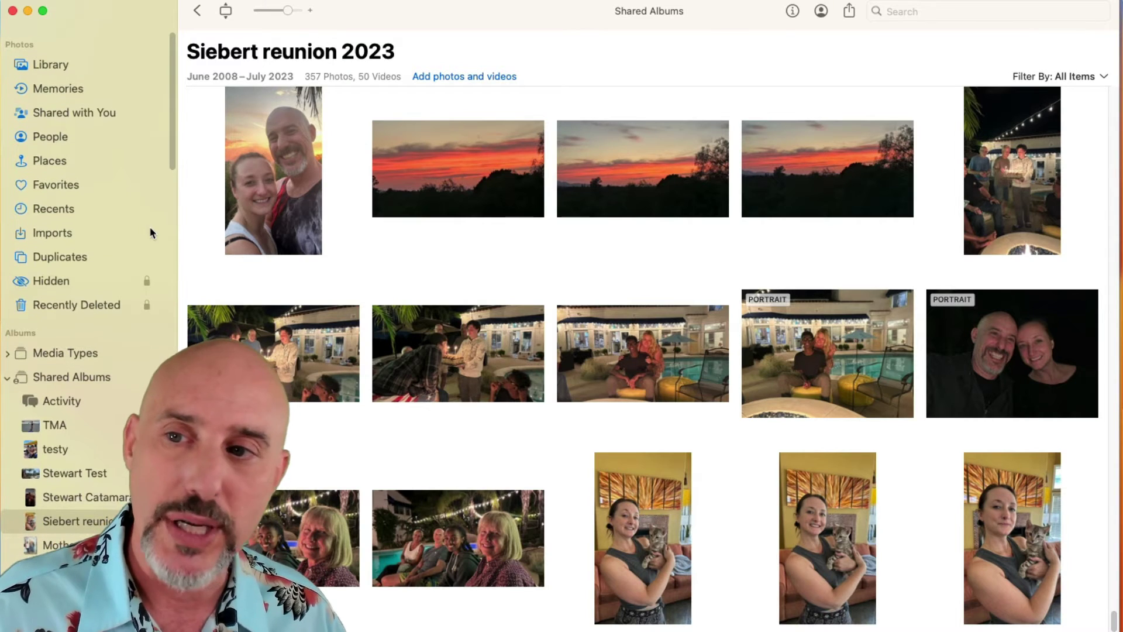
{"action": "left_click", "coordinate": [114, 62]}
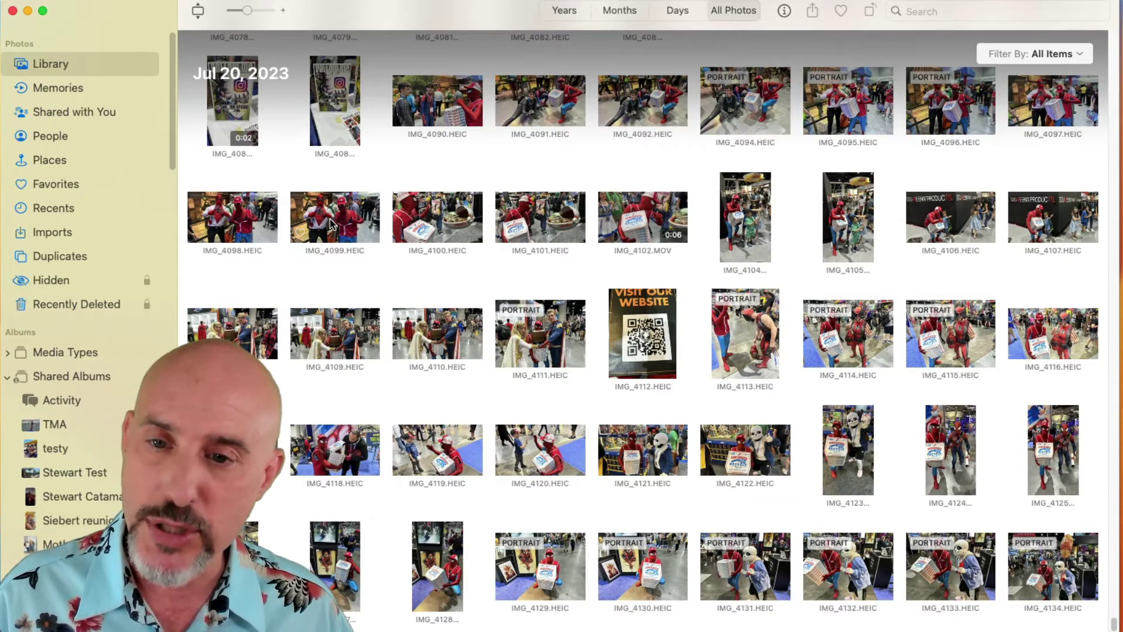
Step: Command-select IMG_4099, 4111, 4121, 4114, 4106, 4105 and 4094
{"action": "left_click", "coordinate": [331, 224]}
{"action": "left_click", "coordinate": [539, 334], "text": "super"}
{"action": "left_click", "coordinate": [643, 450], "text": "super"}
{"action": "left_click", "coordinate": [848, 333], "text": "super"}
{"action": "left_click", "coordinate": [950, 216], "text": "super"}
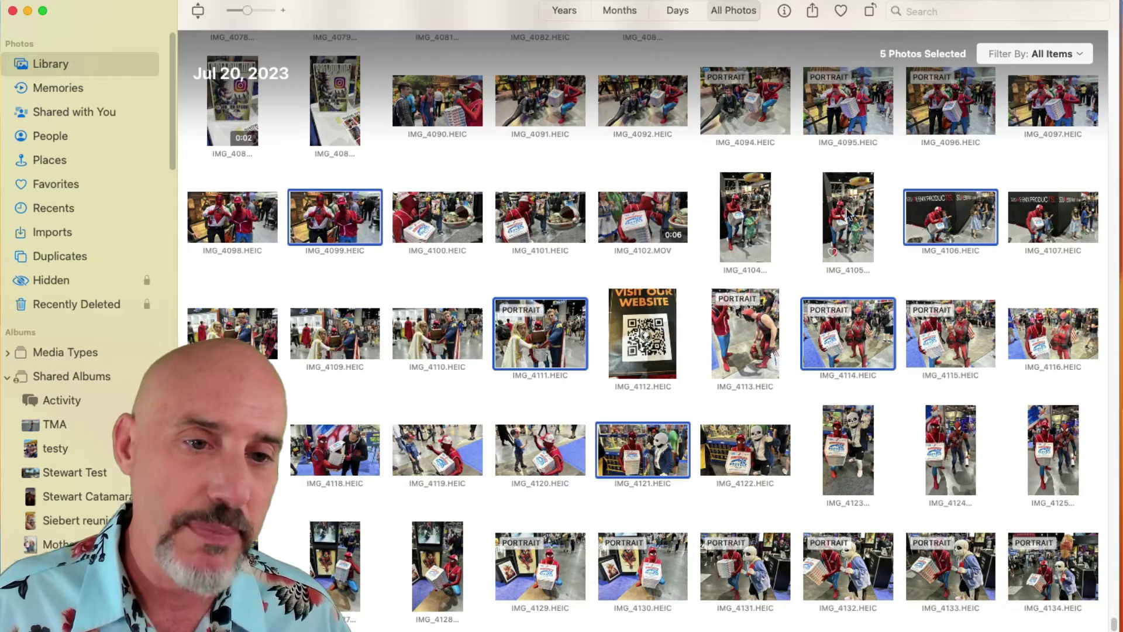
{"action": "left_click", "coordinate": [825, 206], "text": "super"}
{"action": "left_click", "coordinate": [745, 100], "text": "super"}
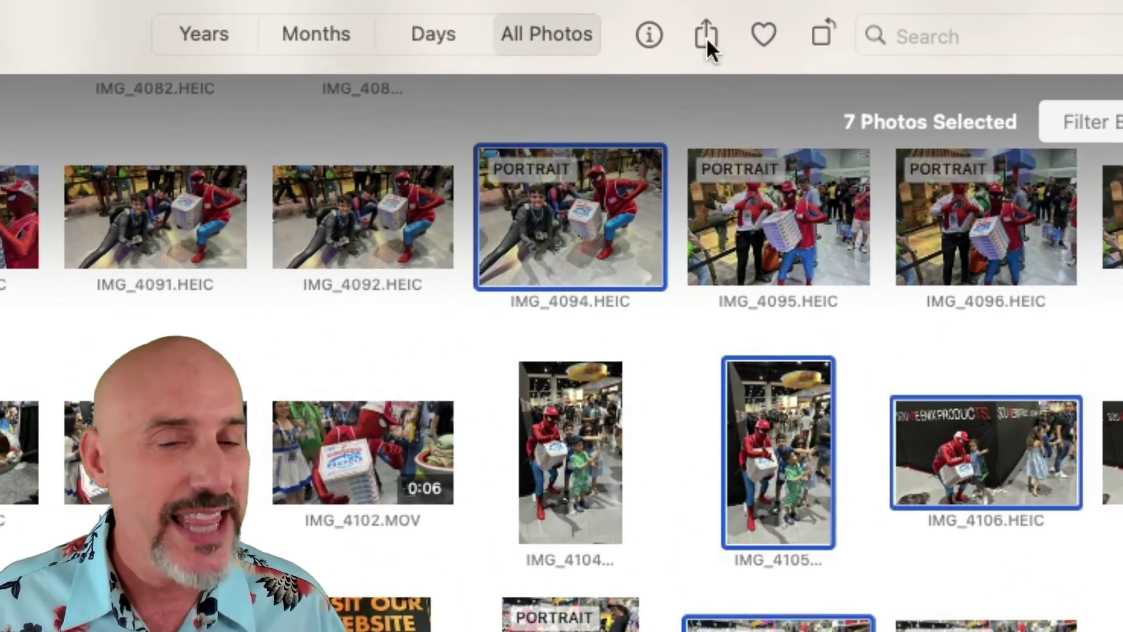
Step: Open the Add to Shared Album panel for the seven selected photos
{"action": "left_click", "coordinate": [705, 31]}
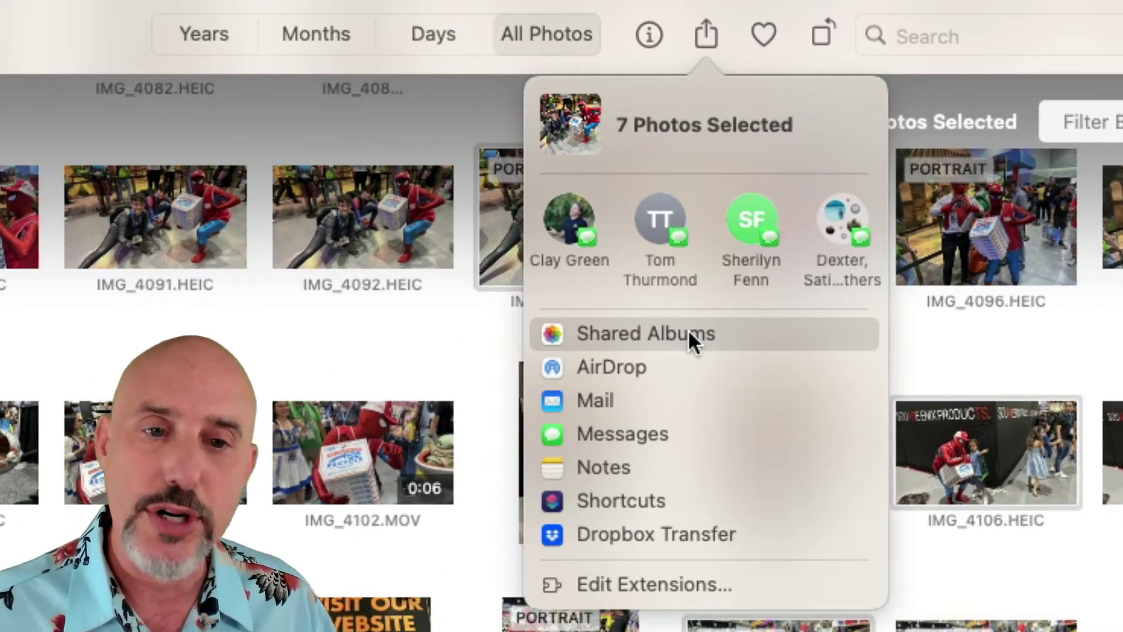
{"action": "left_click", "coordinate": [687, 332]}
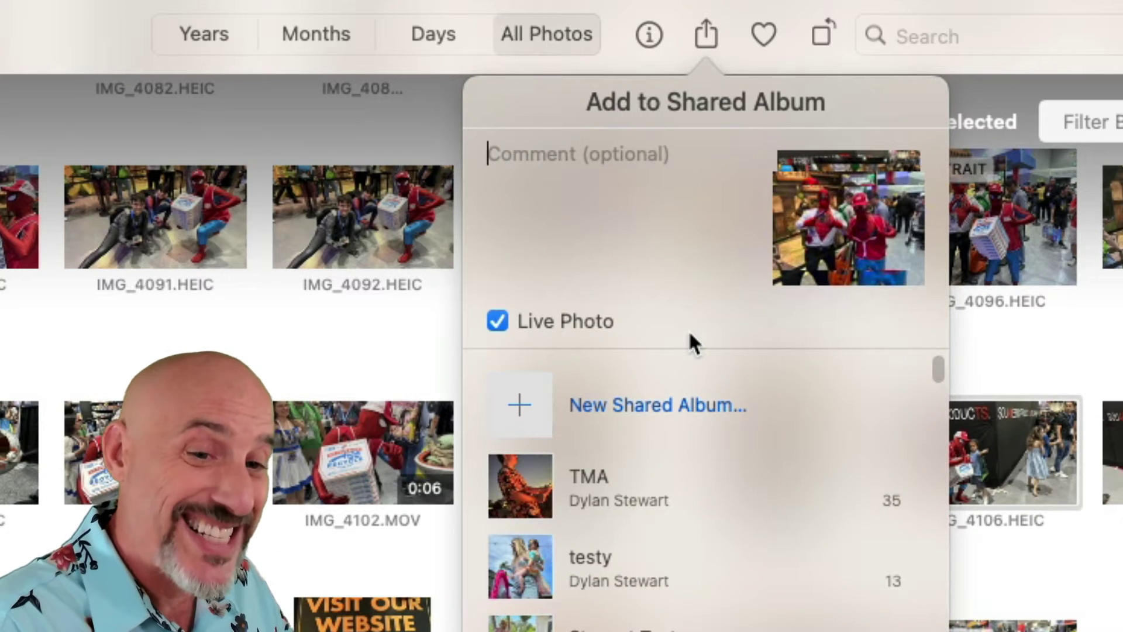
{"action": "scroll", "coordinate": [728, 504], "scroll_direction": "down", "scroll_amount": 10}
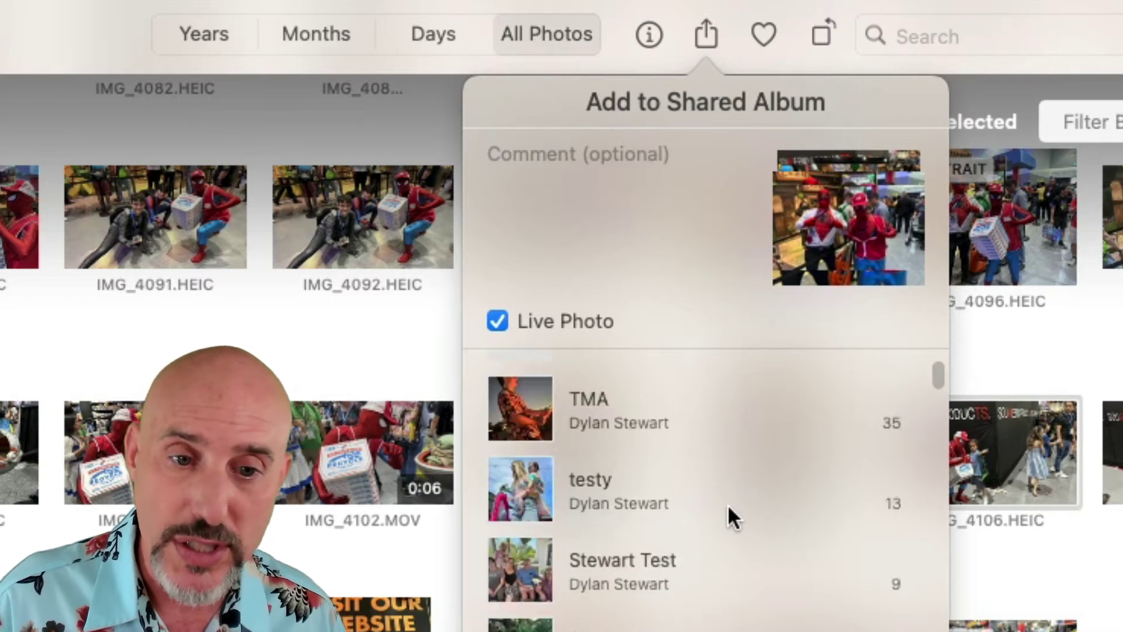
{"action": "scroll", "coordinate": [727, 504], "scroll_direction": "up", "scroll_amount": 10}
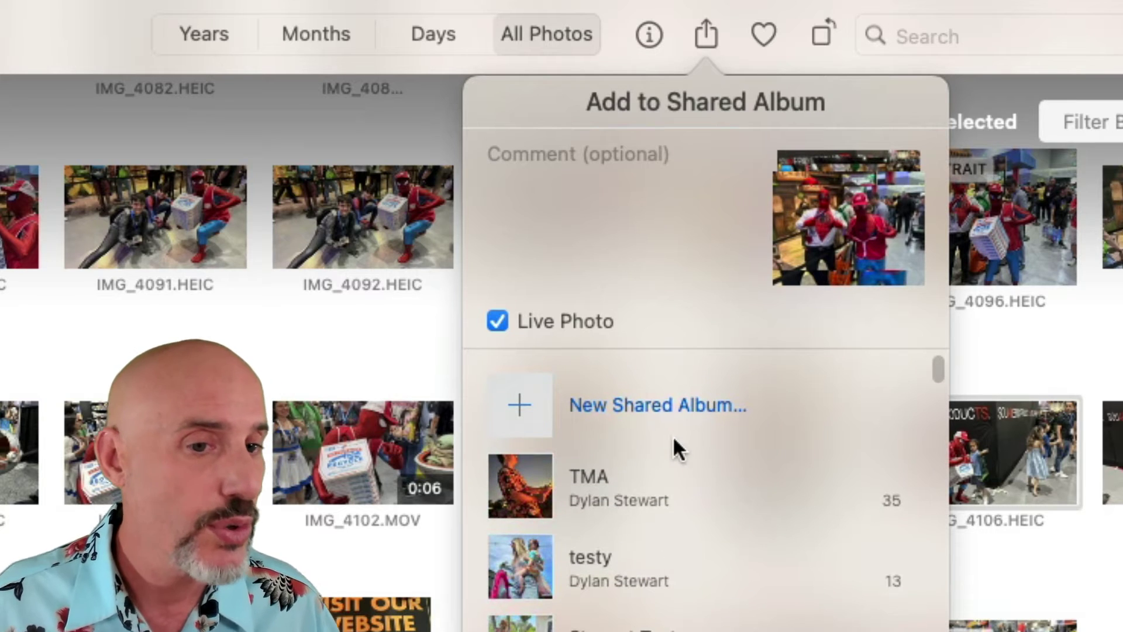
Step: Create a shared album named YouTube, inviting one contact by pasted e-mail address
{"action": "left_click", "coordinate": [659, 403]}
{"action": "type", "text": "YouTube"}
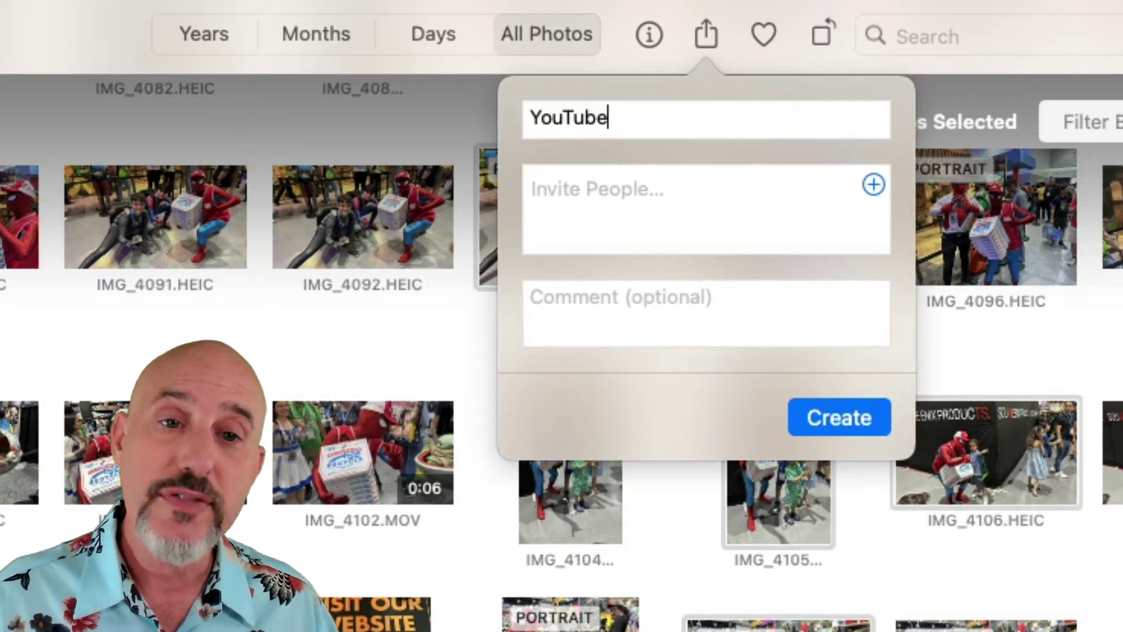
{"action": "left_click", "coordinate": [583, 186]}
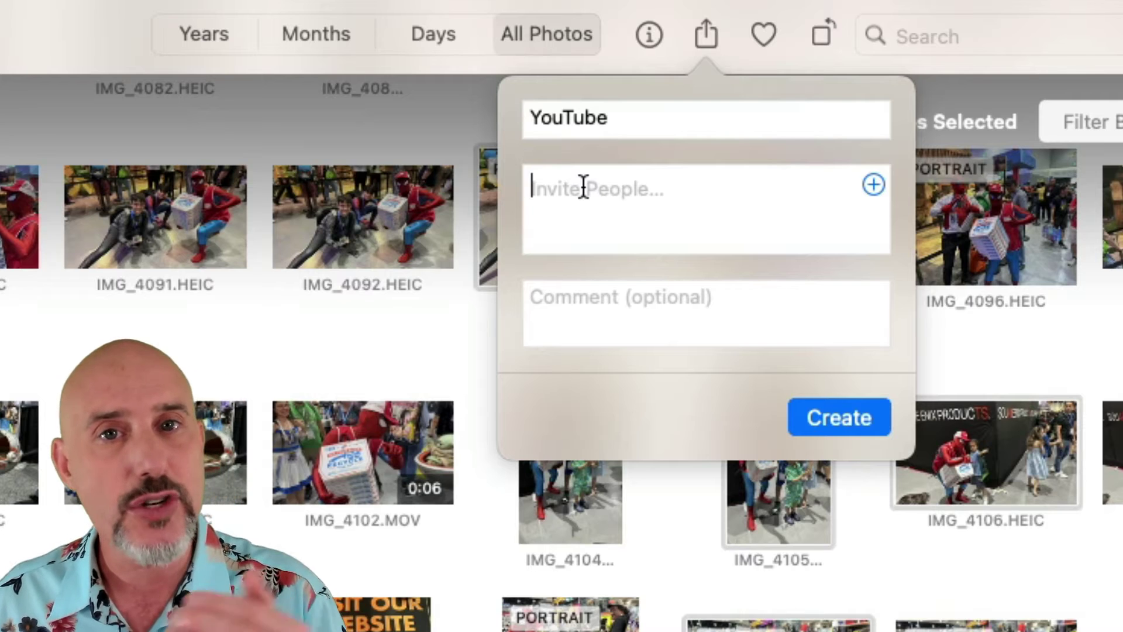
{"action": "key", "text": "super+v"}
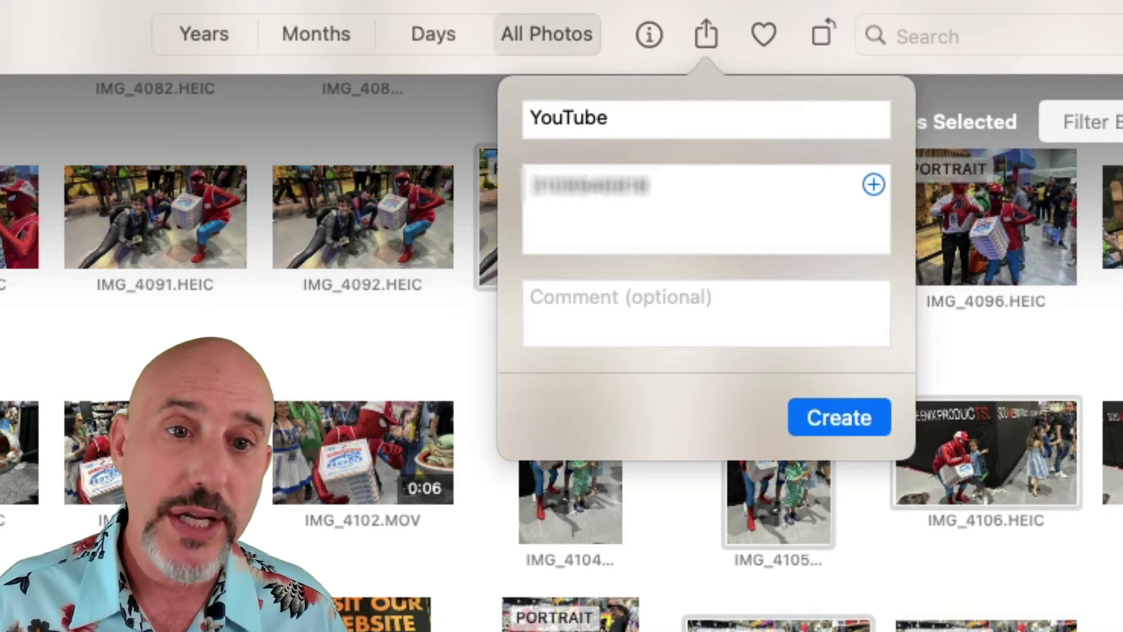
{"action": "key", "text": "Return"}
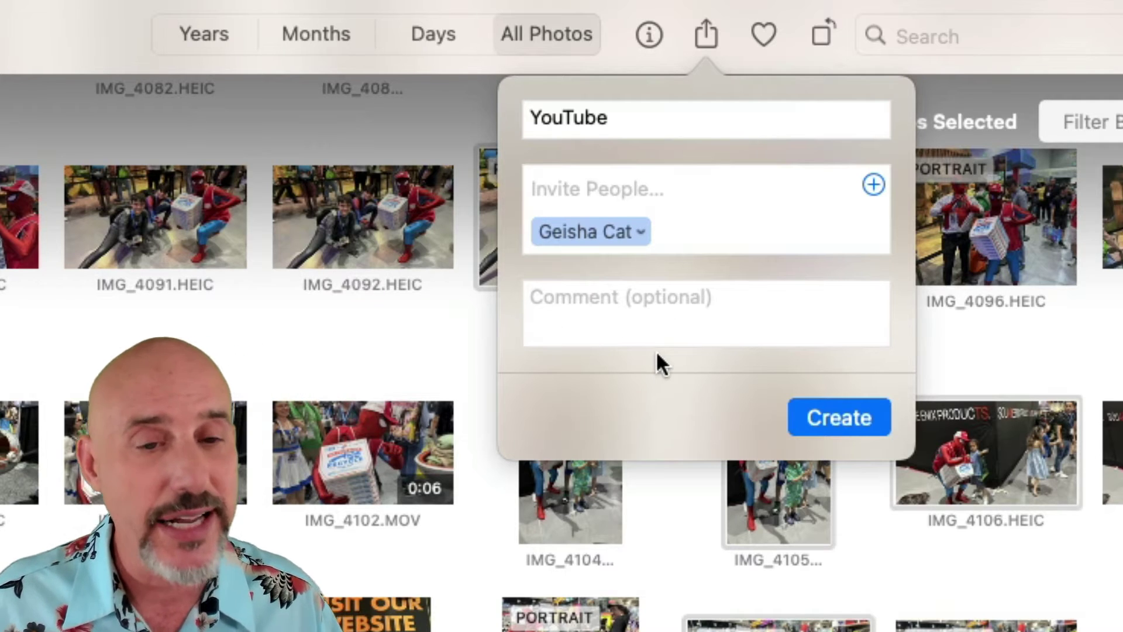
{"action": "left_click", "coordinate": [824, 415]}
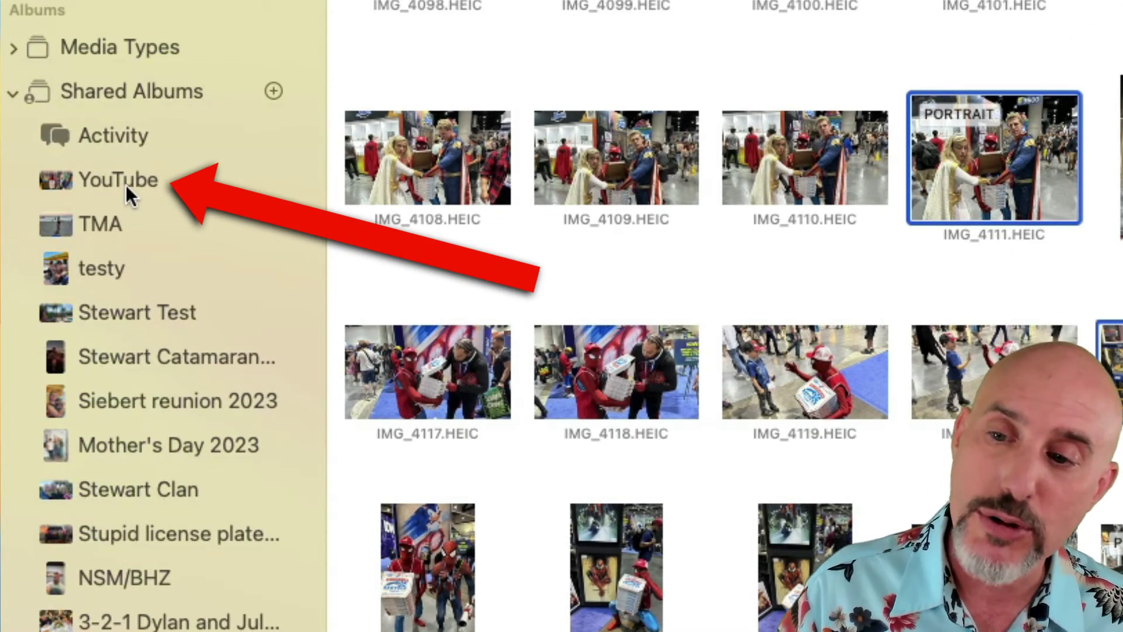
Step: Drag IMG_4054 from the Library into the YouTube shared album and confirm it now holds 8 photos
{"action": "left_click", "coordinate": [105, 176]}
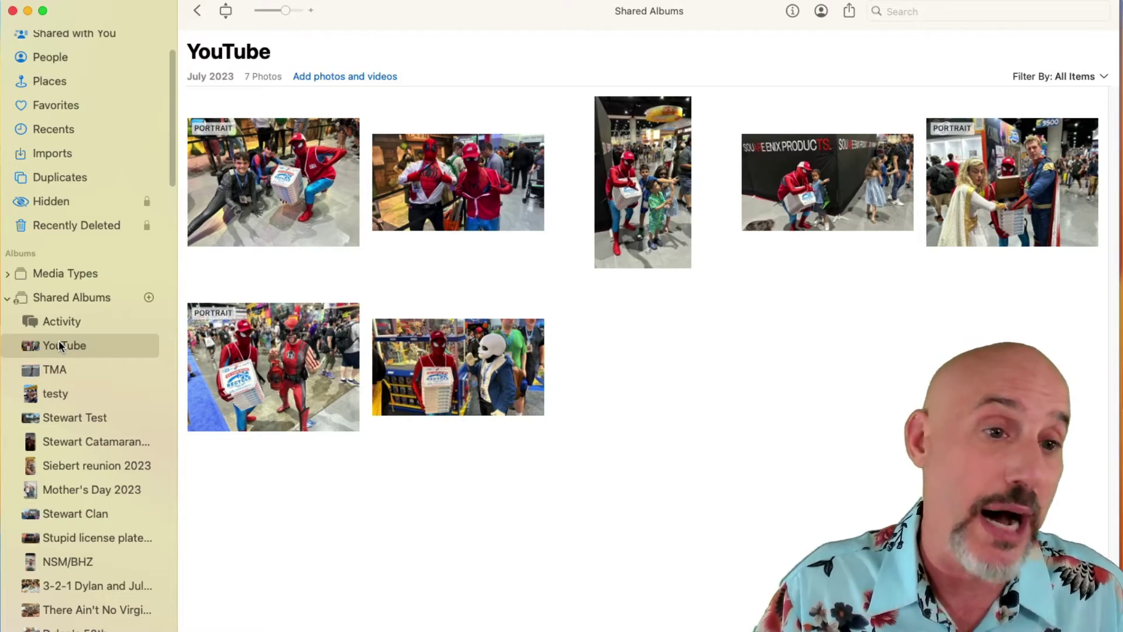
{"action": "scroll", "coordinate": [36, 100], "scroll_direction": "up", "scroll_amount": 3}
{"action": "left_click", "coordinate": [57, 65]}
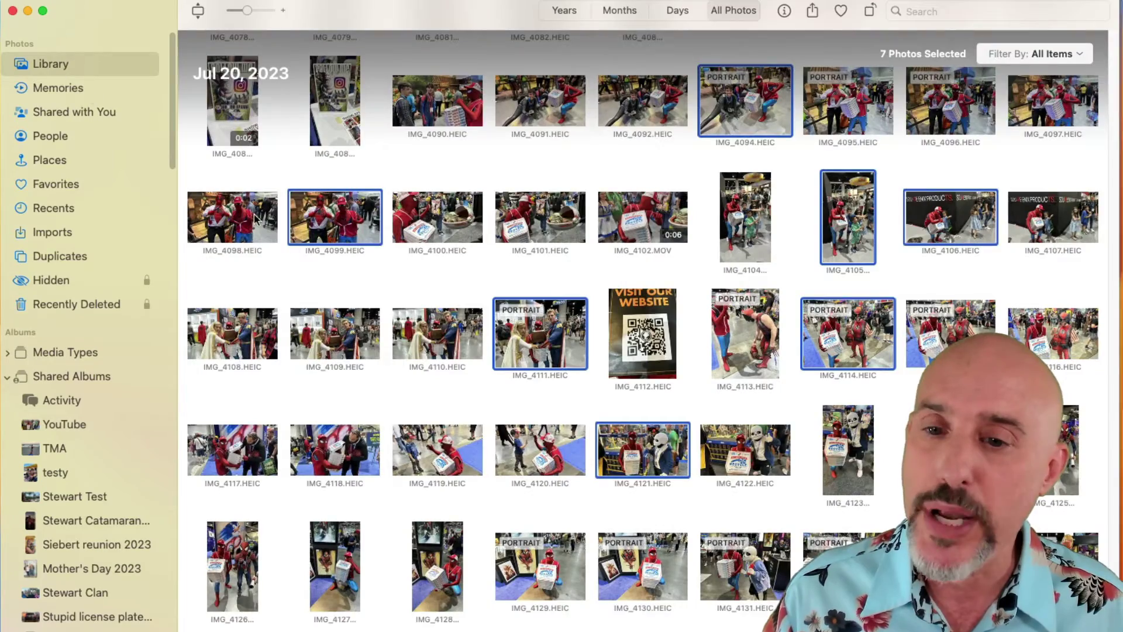
{"action": "scroll", "coordinate": [415, 414], "scroll_direction": "down", "scroll_amount": 3}
{"action": "scroll", "coordinate": [415, 412], "scroll_direction": "up", "scroll_amount": 10}
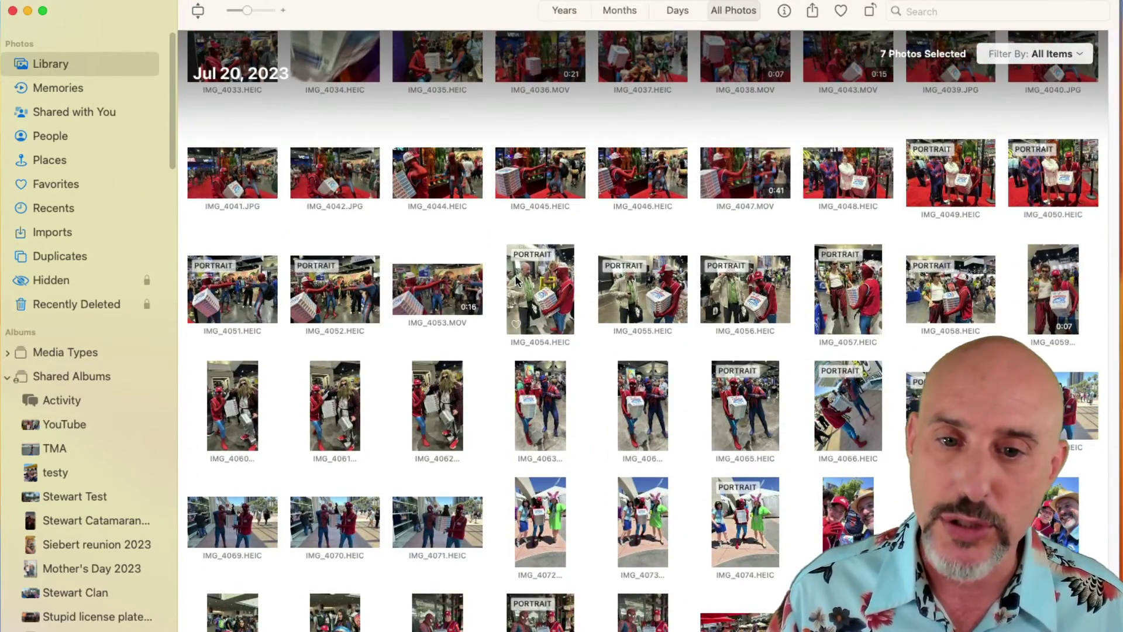
{"action": "left_click_drag", "start_coordinate": [517, 280], "coordinate": [118, 422]}
{"action": "left_click", "coordinate": [105, 423]}
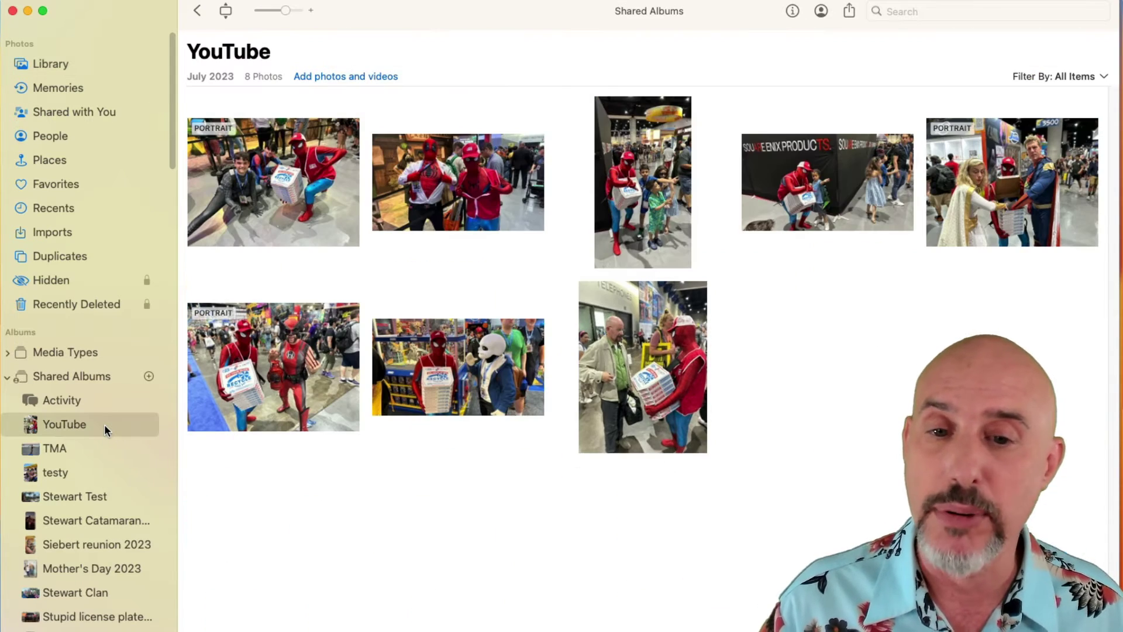
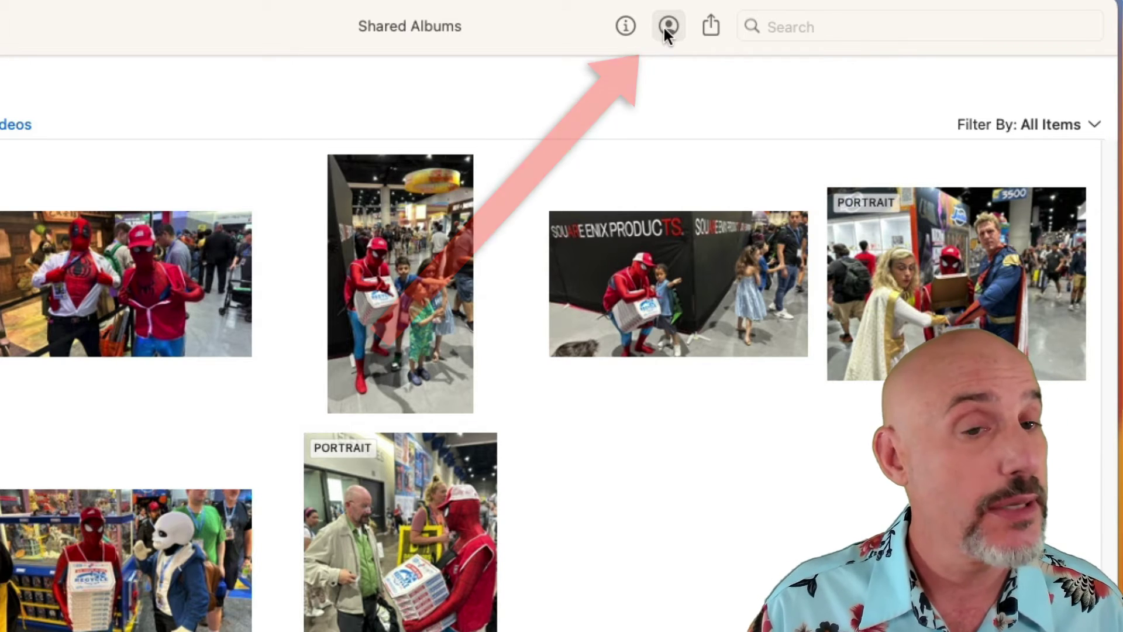
Step: Invite another person to the YouTube shared album and turn on Public Website
{"action": "left_click", "coordinate": [667, 26]}
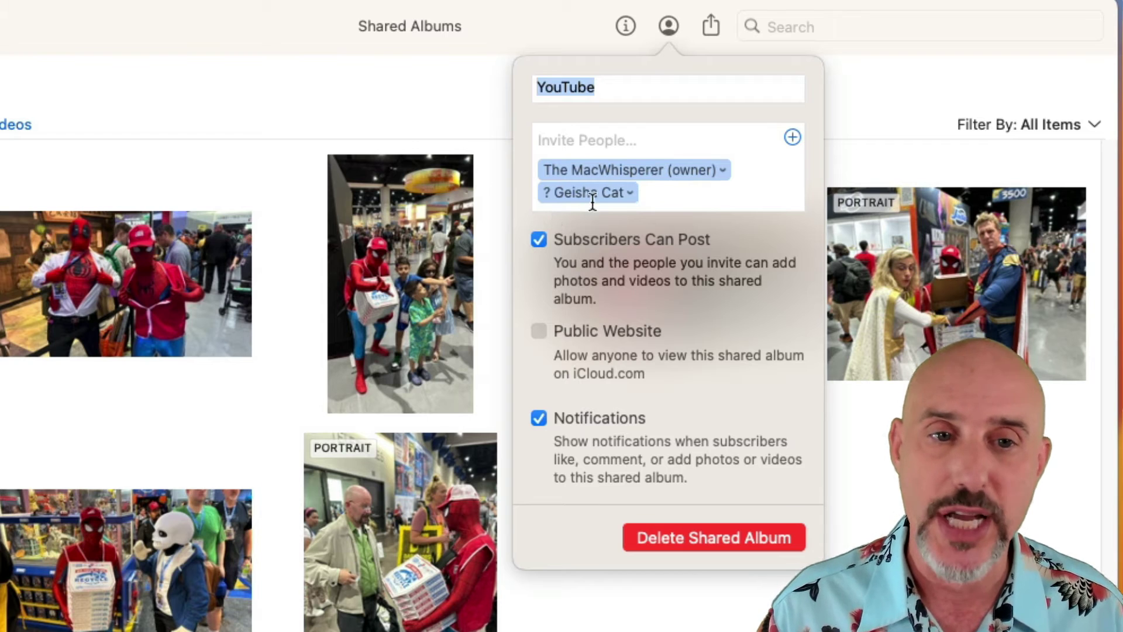
{"action": "left_click", "coordinate": [629, 188]}
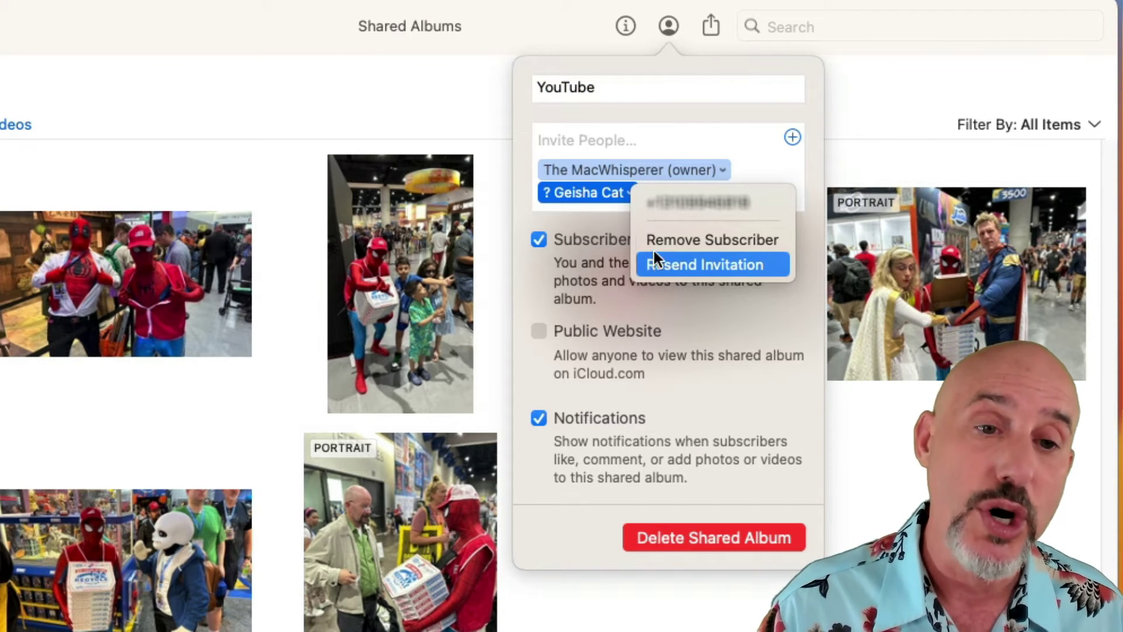
{"action": "left_click", "coordinate": [585, 216]}
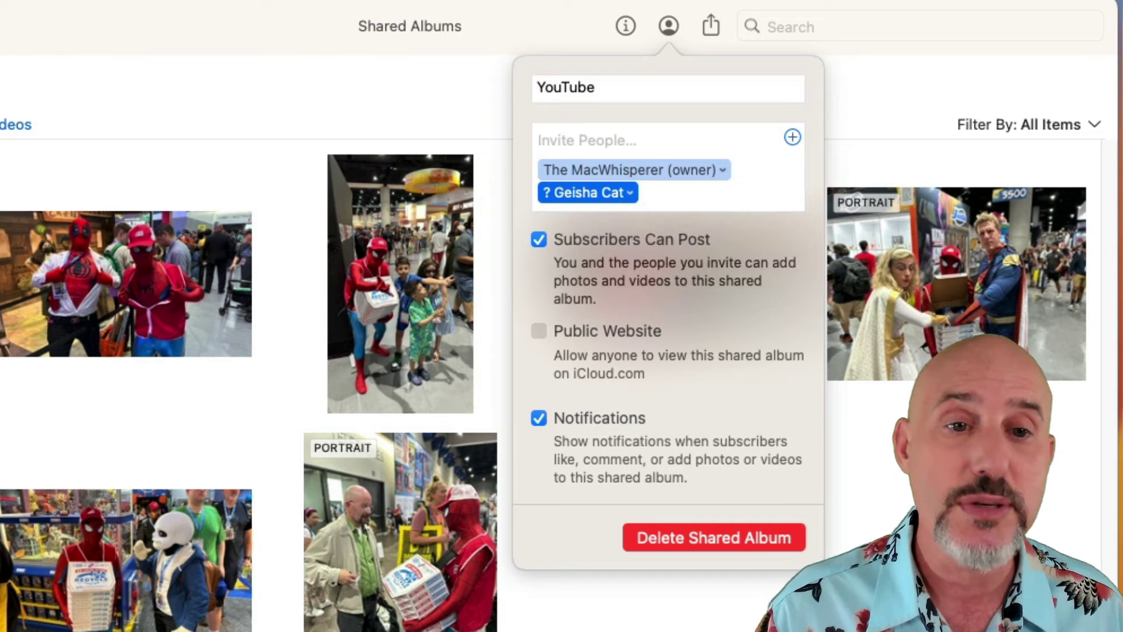
{"action": "left_click", "coordinate": [578, 140]}
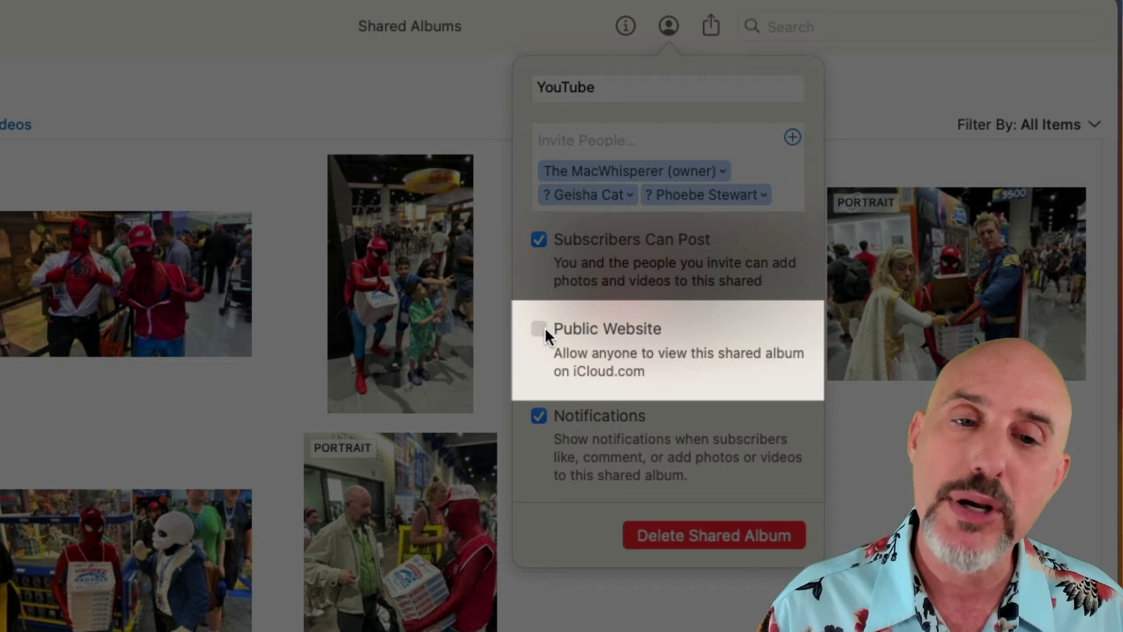
{"action": "left_click", "coordinate": [542, 326]}
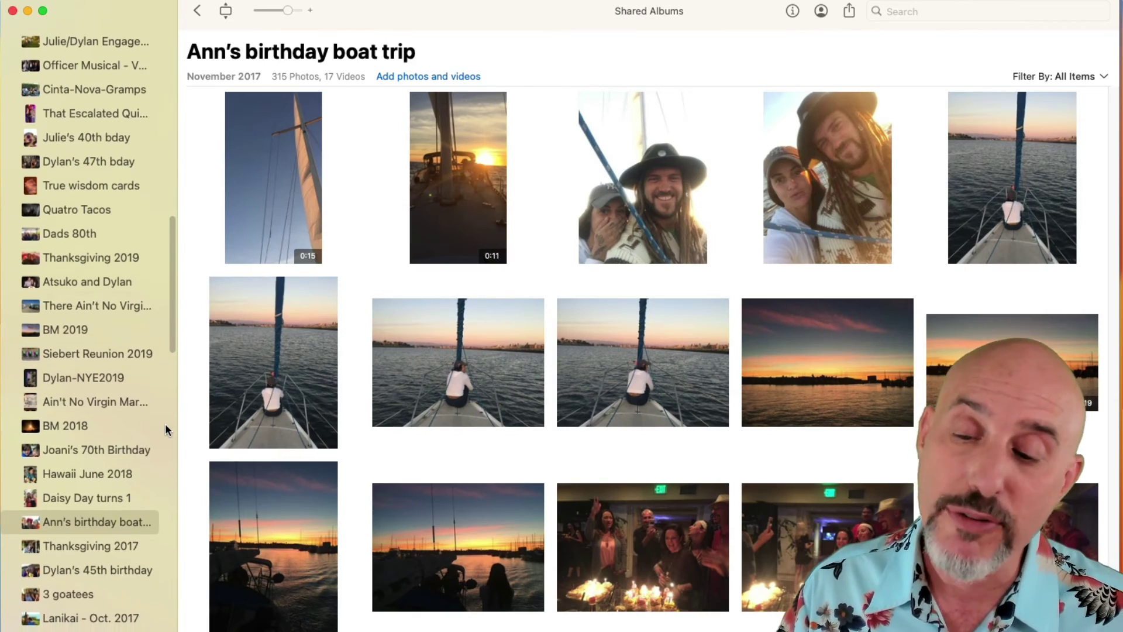
Step: Browse the sidebar albums, opening Vegas - Feb. 2016 and a Thanksgiving album
{"action": "scroll", "coordinate": [165, 423], "scroll_direction": "down", "scroll_amount": 10}
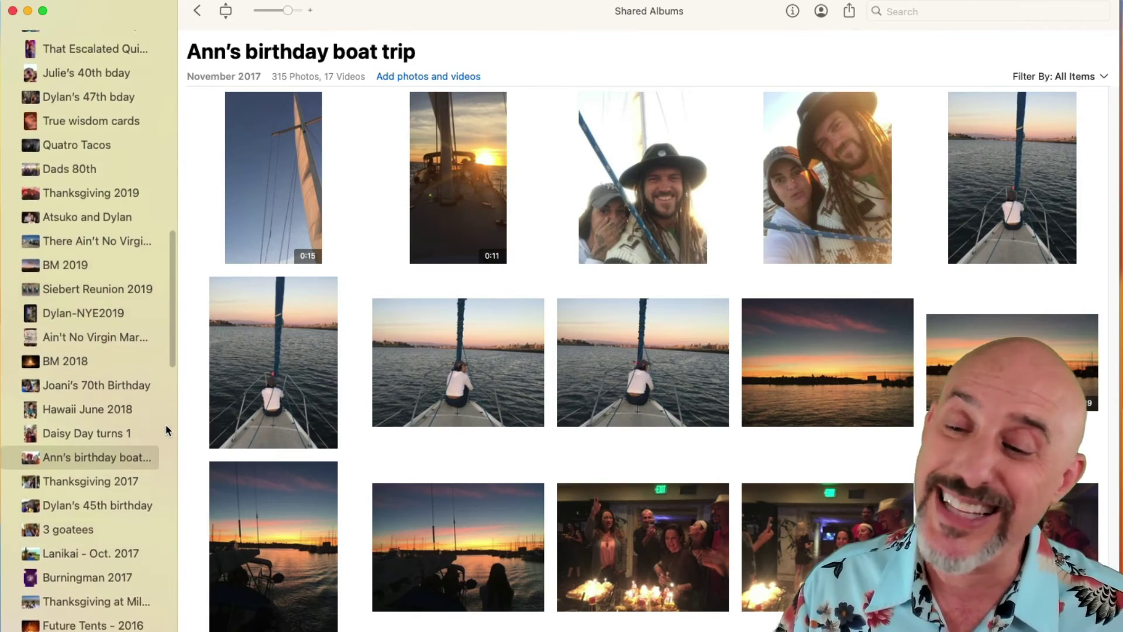
{"action": "scroll", "coordinate": [165, 424], "scroll_direction": "up", "scroll_amount": 3}
{"action": "scroll", "coordinate": [165, 430], "scroll_direction": "up", "scroll_amount": 2}
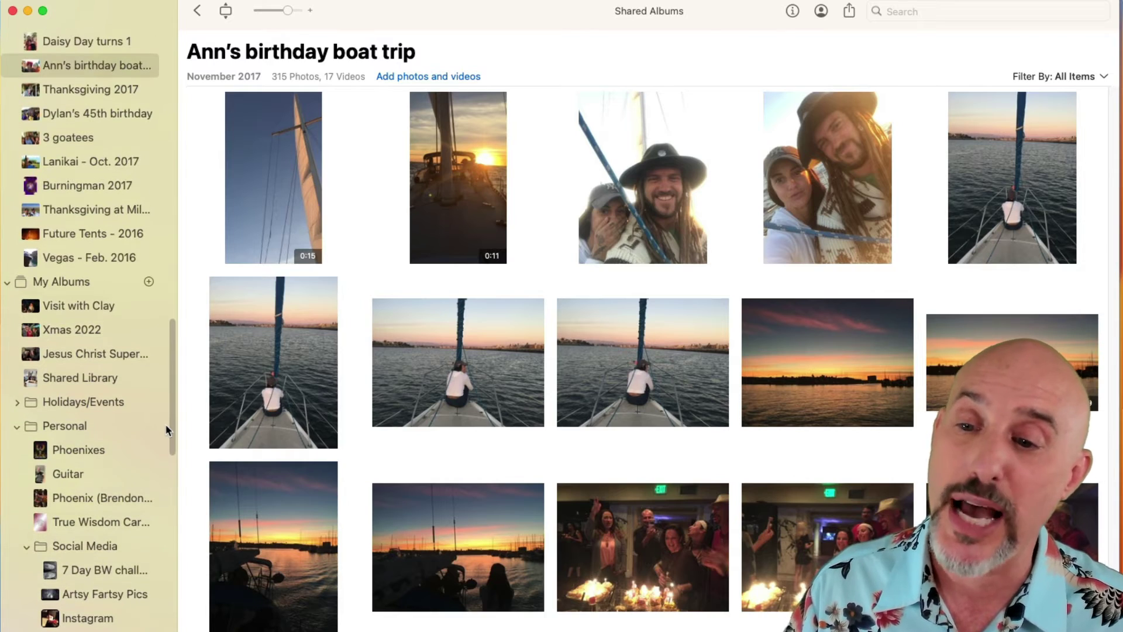
{"action": "scroll", "coordinate": [86, 345], "scroll_direction": "up", "scroll_amount": 1}
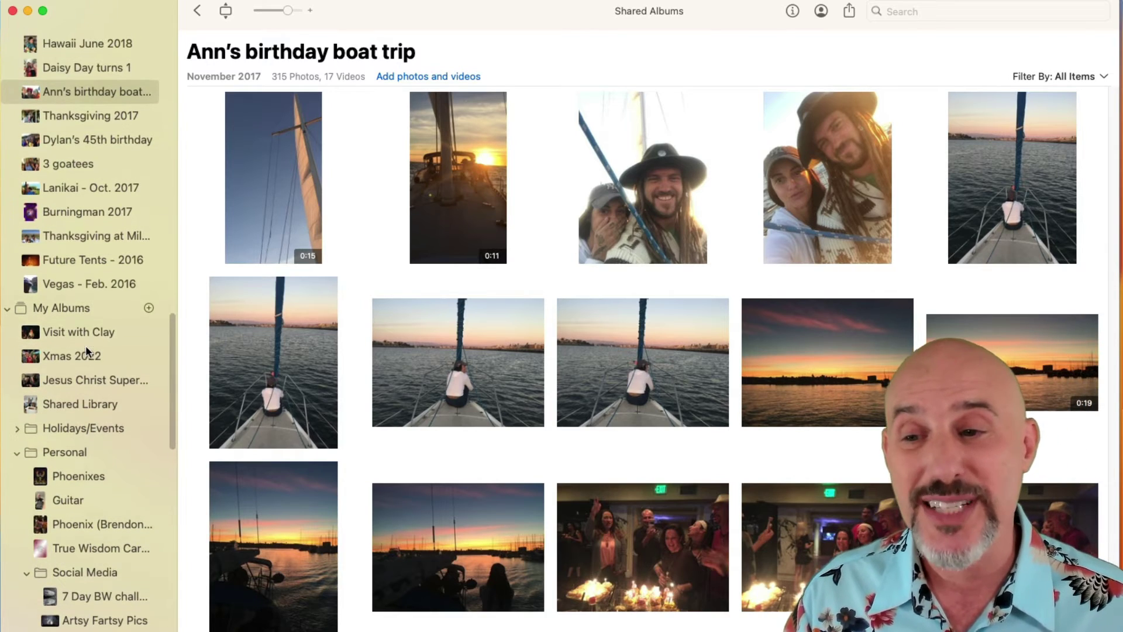
{"action": "left_click", "coordinate": [82, 282]}
{"action": "left_click", "coordinate": [82, 236]}
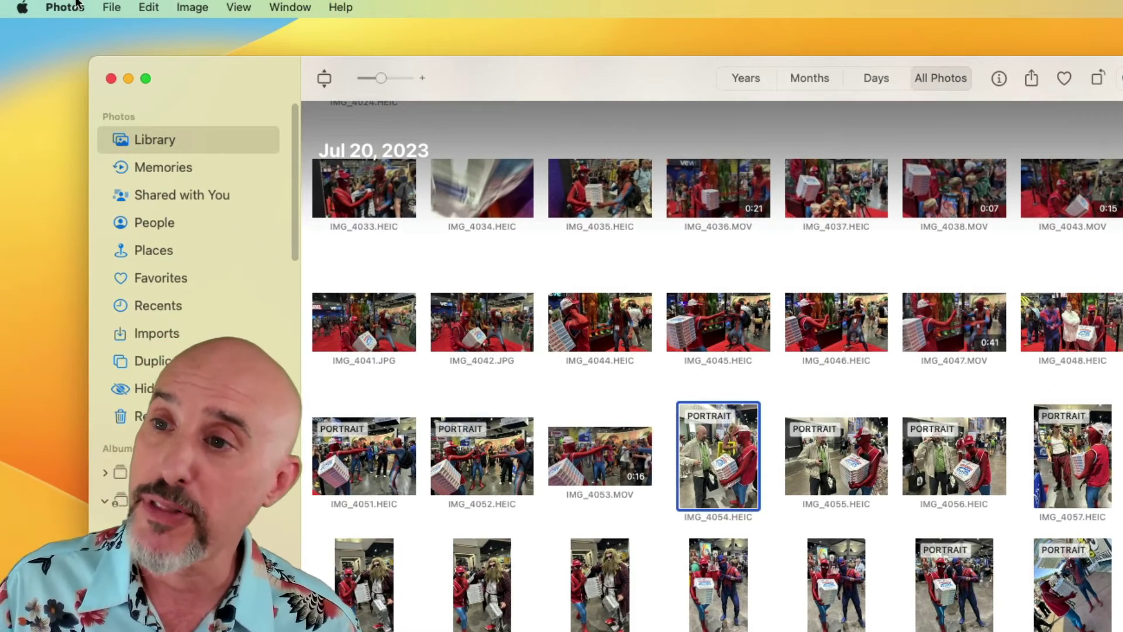
Step: Start an iCloud Shared Library from Photos Settings, adding participants later and choosing by people or date
{"action": "left_click", "coordinate": [70, 6]}
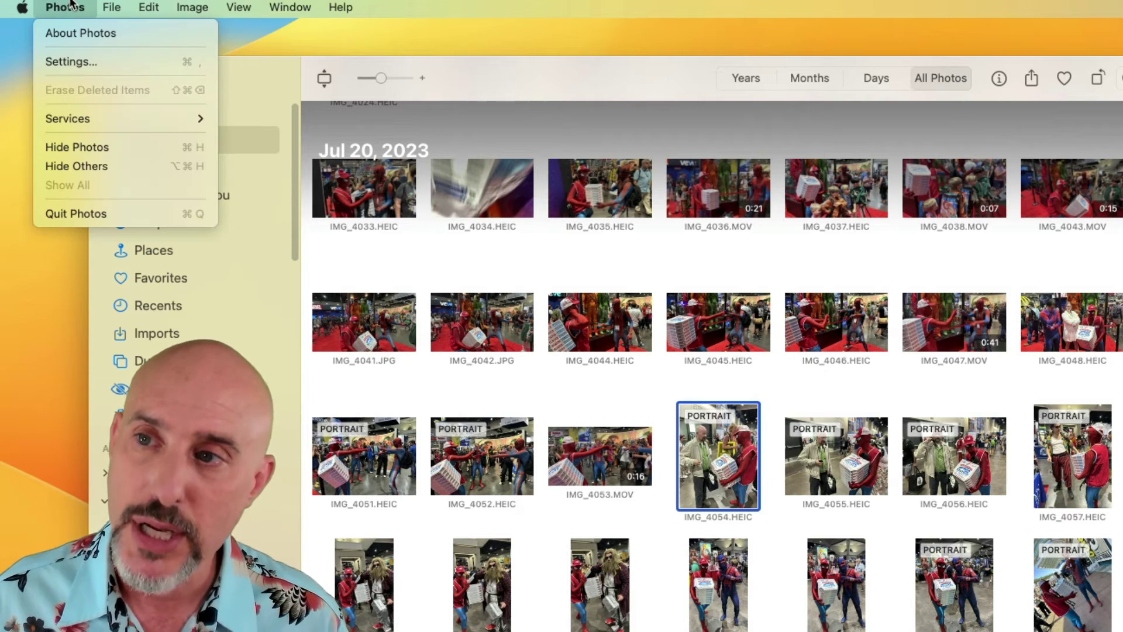
{"action": "left_click", "coordinate": [75, 61]}
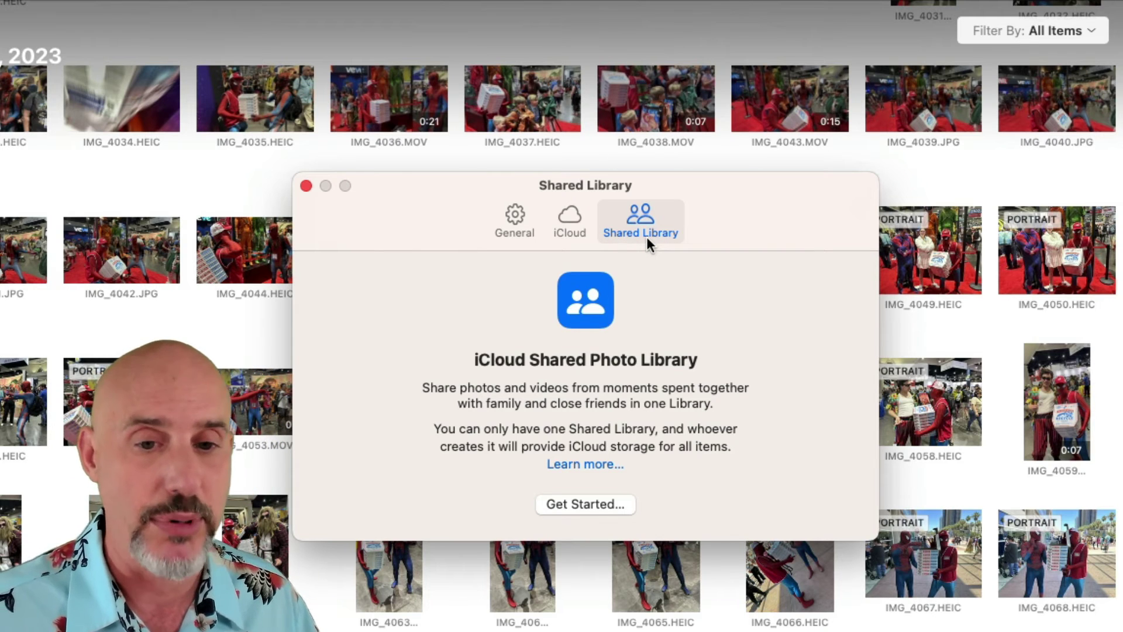
{"action": "left_click", "coordinate": [586, 501]}
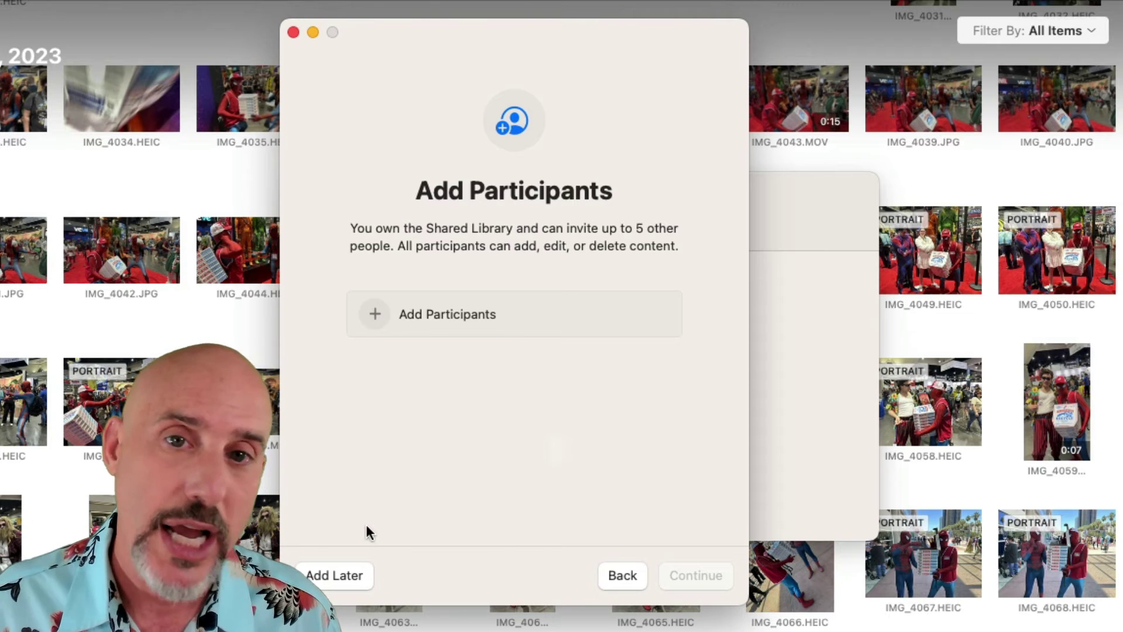
{"action": "left_click", "coordinate": [341, 578]}
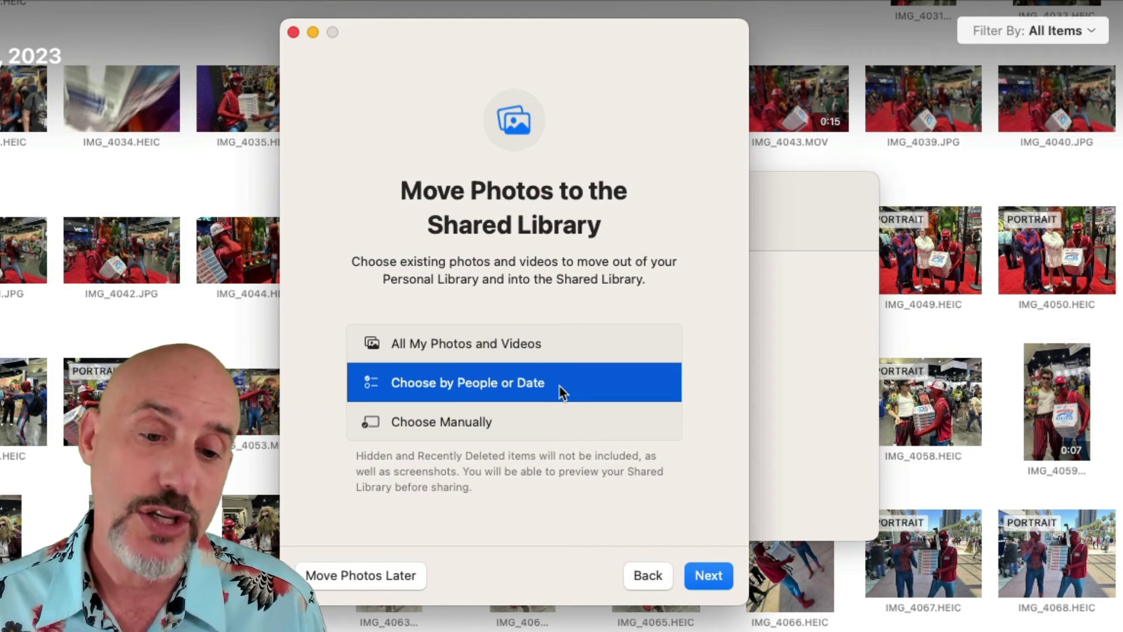
{"action": "left_click", "coordinate": [701, 560]}
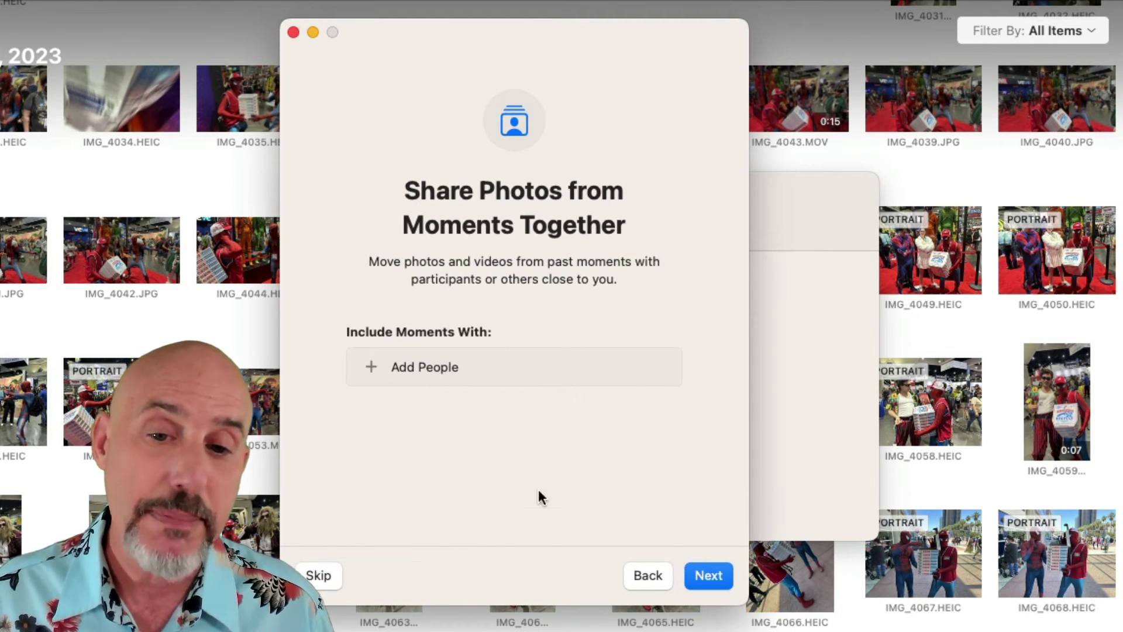
Step: Include moments with four chosen people in the Shared Library
{"action": "left_click", "coordinate": [374, 367]}
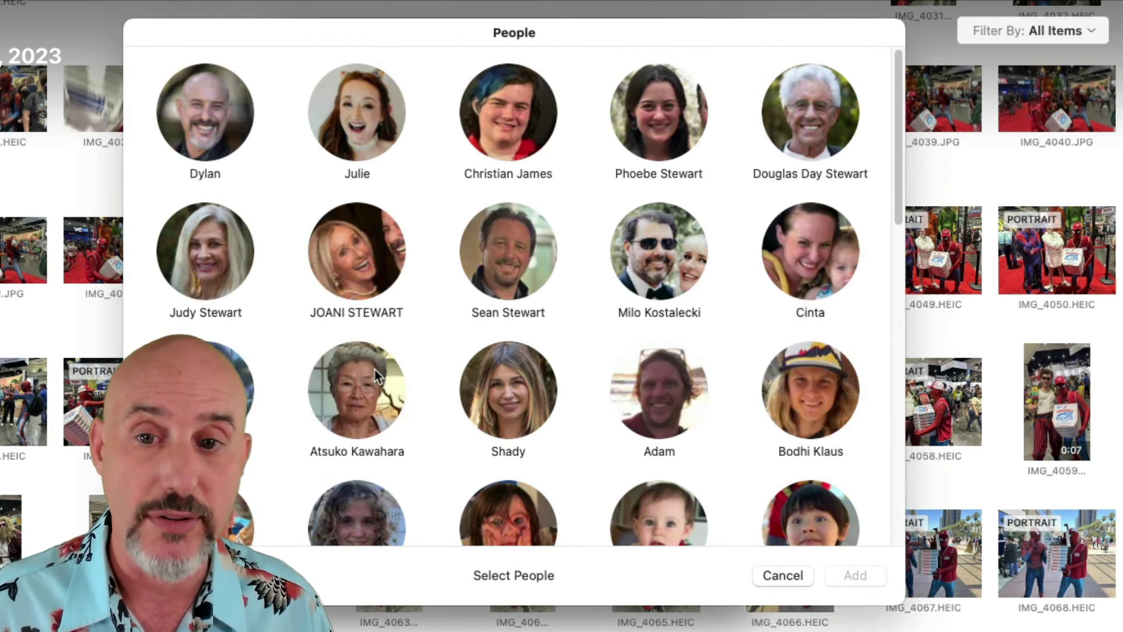
{"action": "left_click", "coordinate": [220, 113]}
{"action": "left_click", "coordinate": [345, 117]}
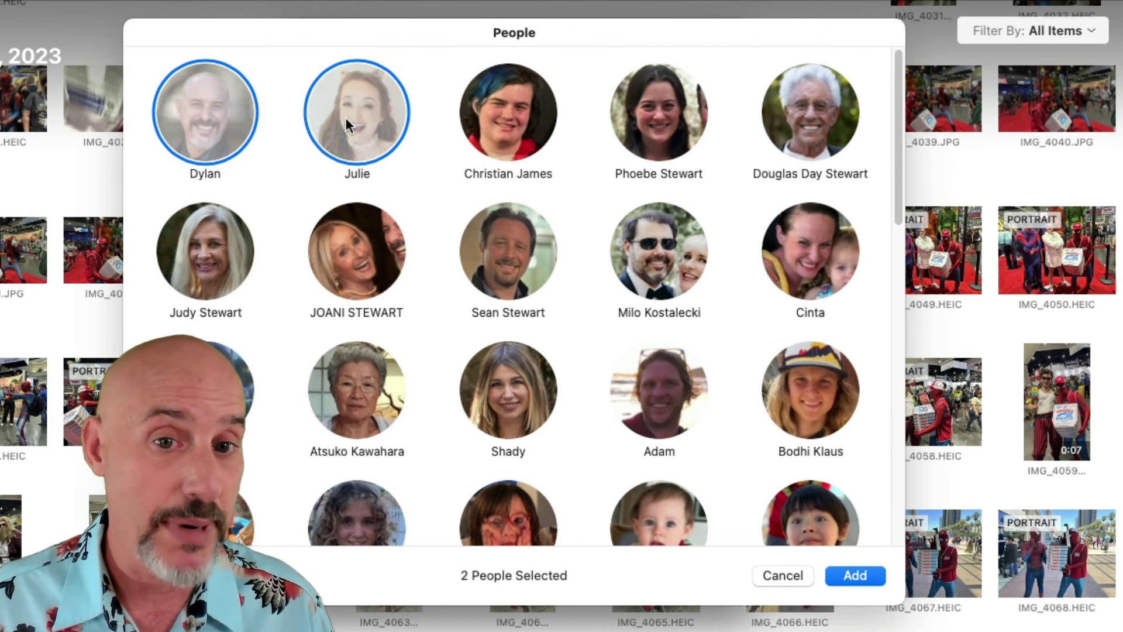
{"action": "left_click", "coordinate": [495, 121]}
{"action": "left_click", "coordinate": [637, 93]}
{"action": "left_click", "coordinate": [852, 575]}
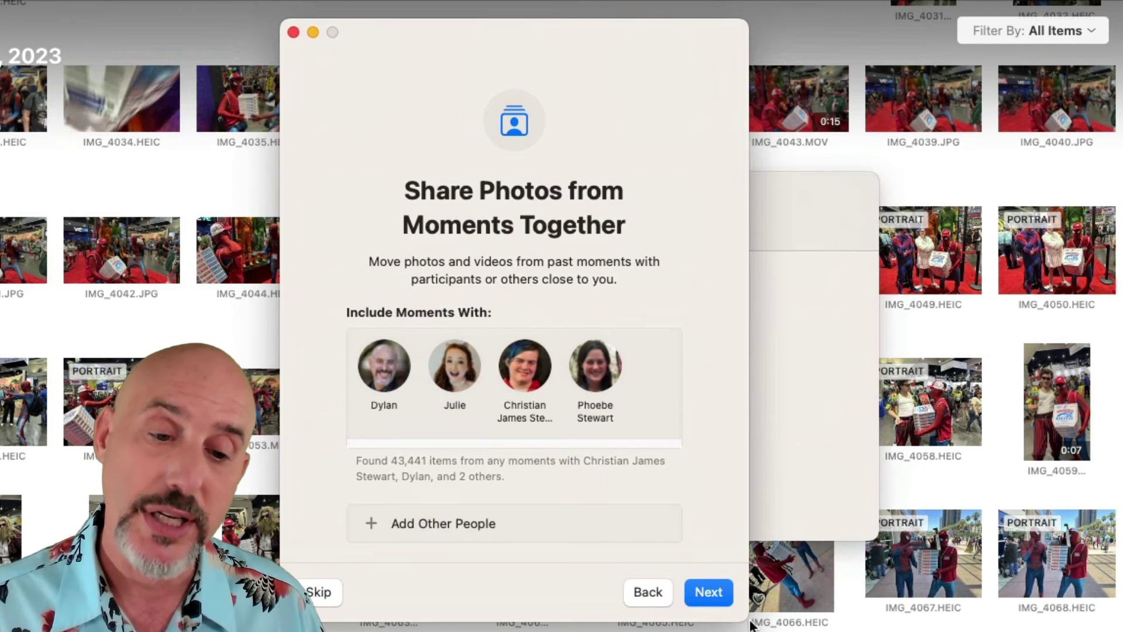
Step: Set the Shared Library start date to 3/20/2019
{"action": "left_click", "coordinate": [715, 595]}
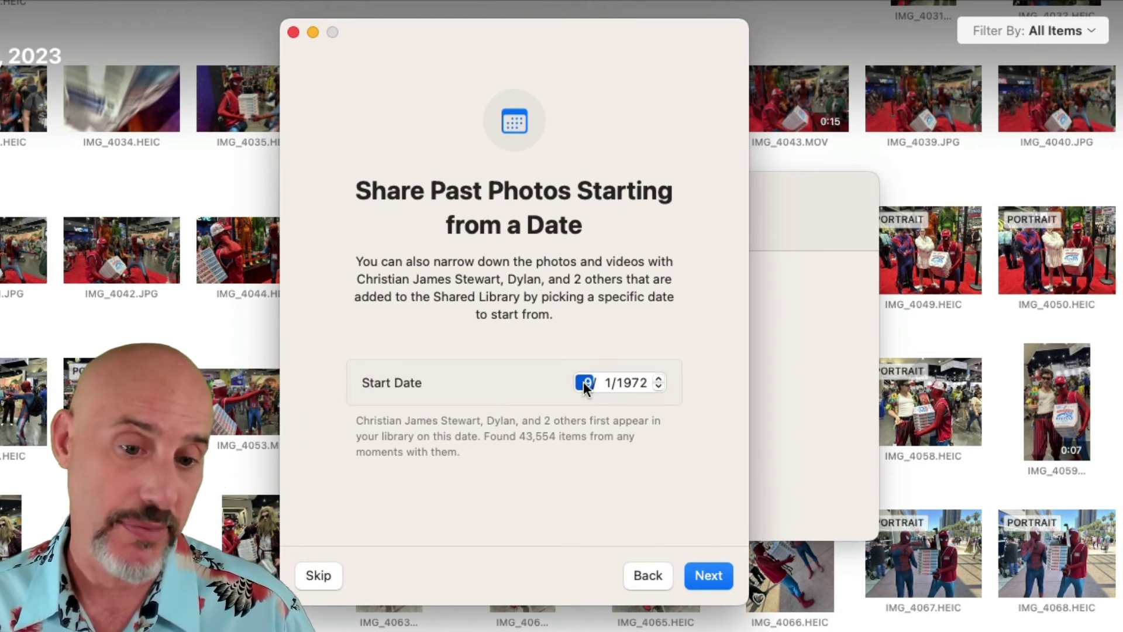
{"action": "type", "text": "0/"}
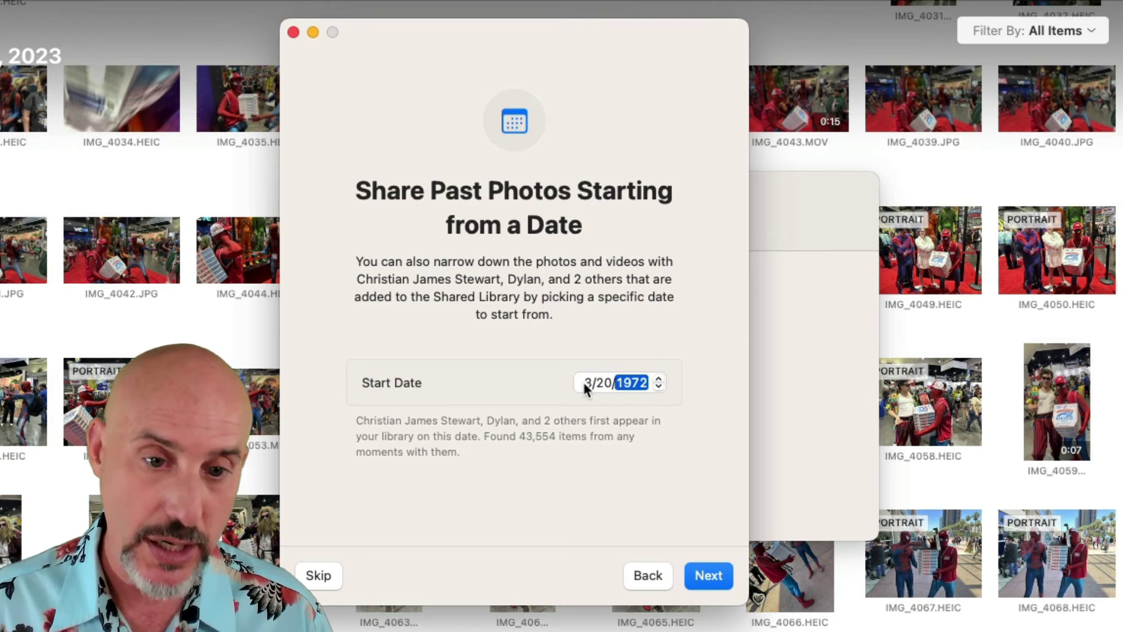
{"action": "type", "text": "2019"}
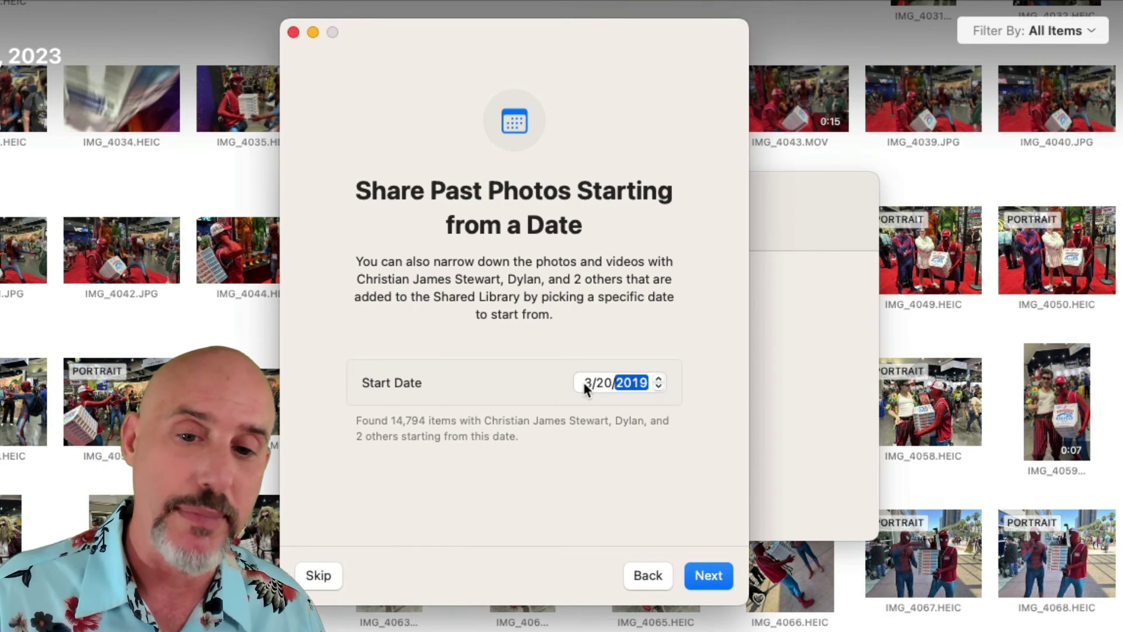
{"action": "left_click", "coordinate": [710, 576]}
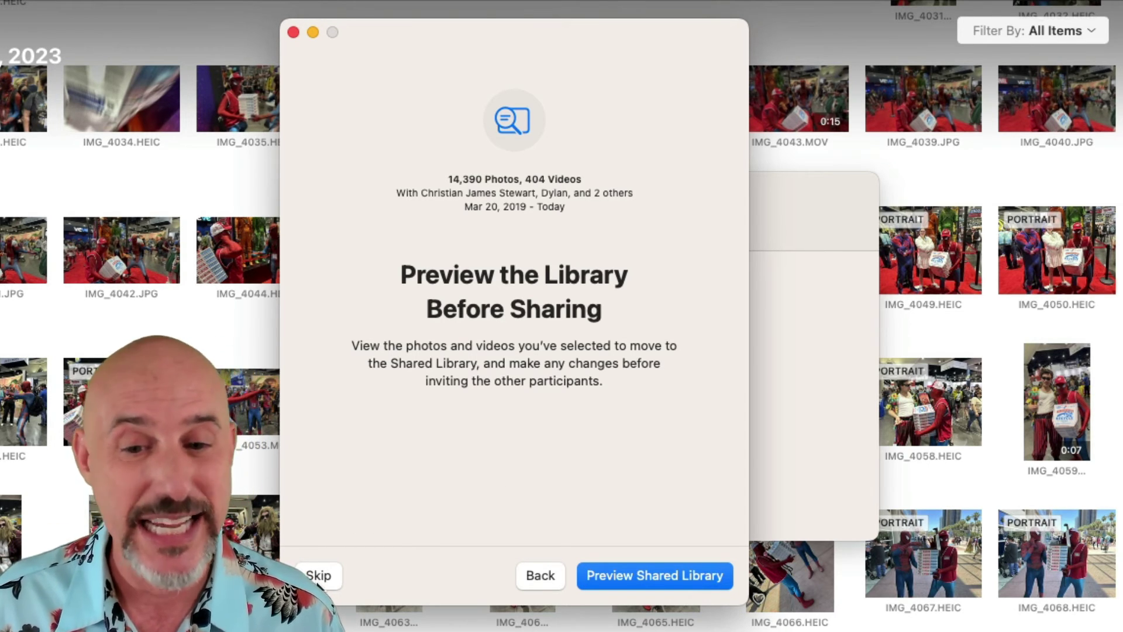
Step: Go back to Move Photos and switch to Choose Manually
{"action": "left_click", "coordinate": [316, 578]}
{"action": "left_click", "coordinate": [558, 578]}
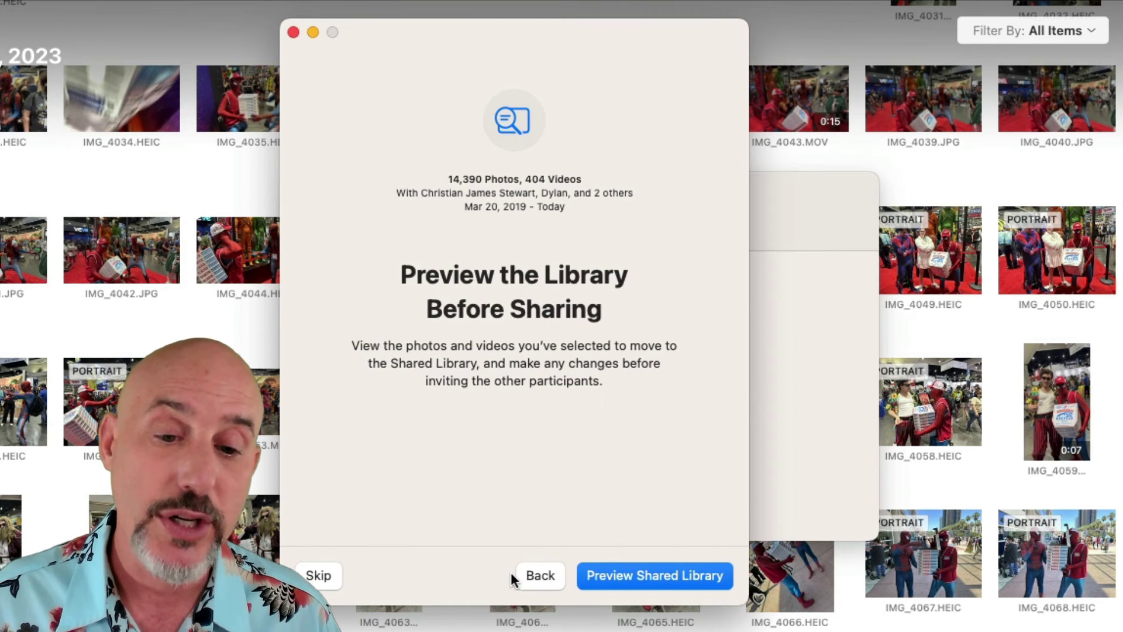
{"action": "left_click", "coordinate": [526, 578]}
{"action": "left_click", "coordinate": [647, 579]}
{"action": "left_click", "coordinate": [647, 582]}
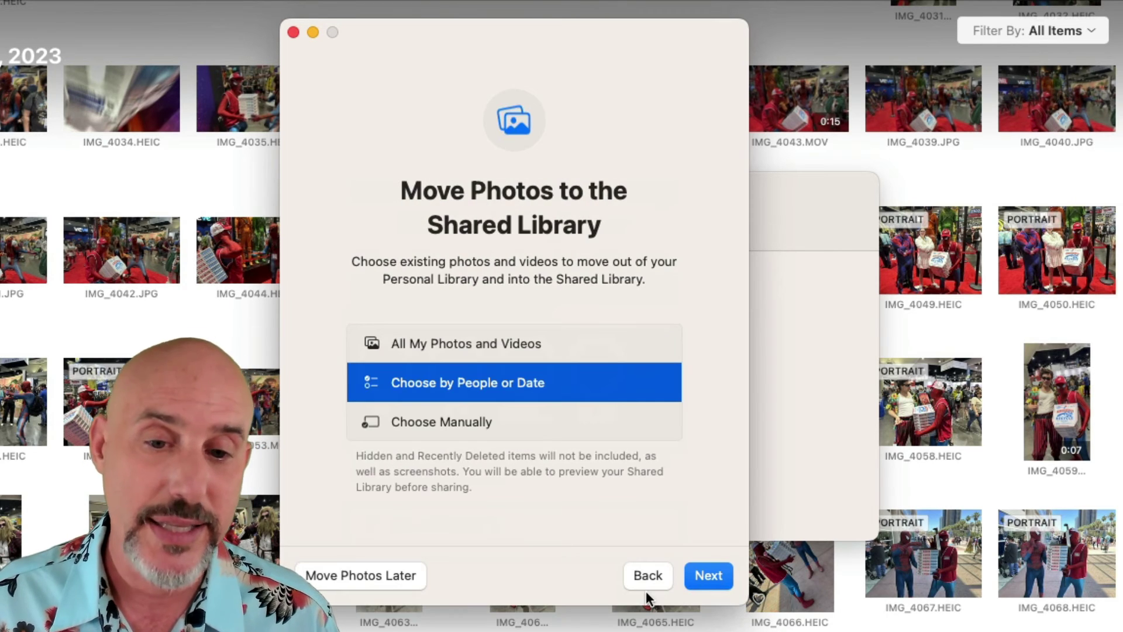
{"action": "left_click", "coordinate": [485, 431]}
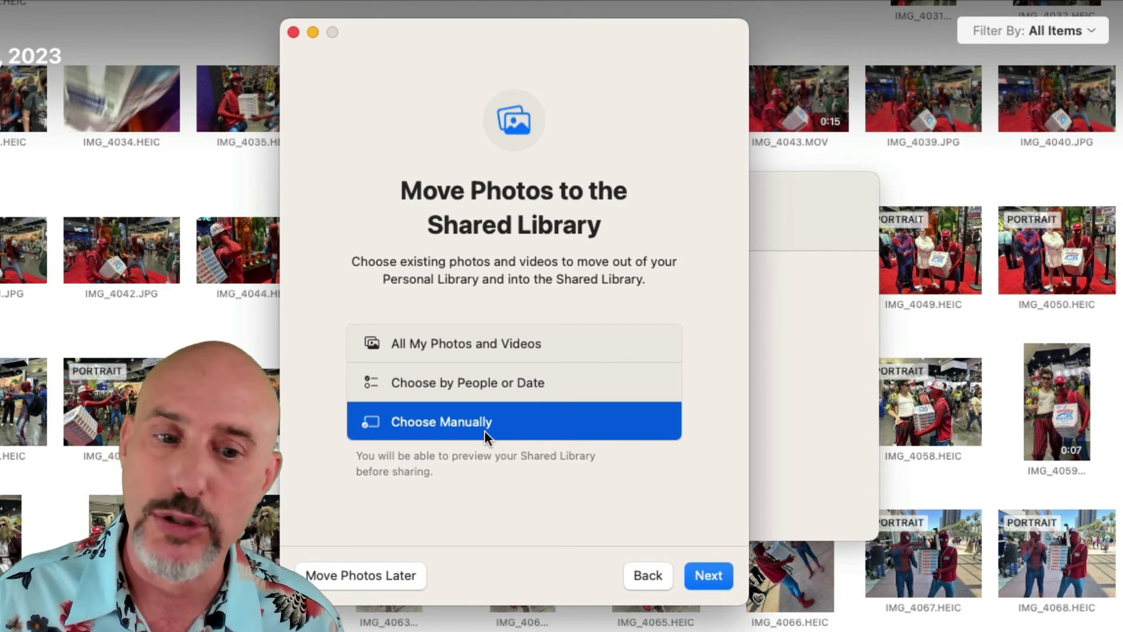
{"action": "left_click", "coordinate": [715, 580]}
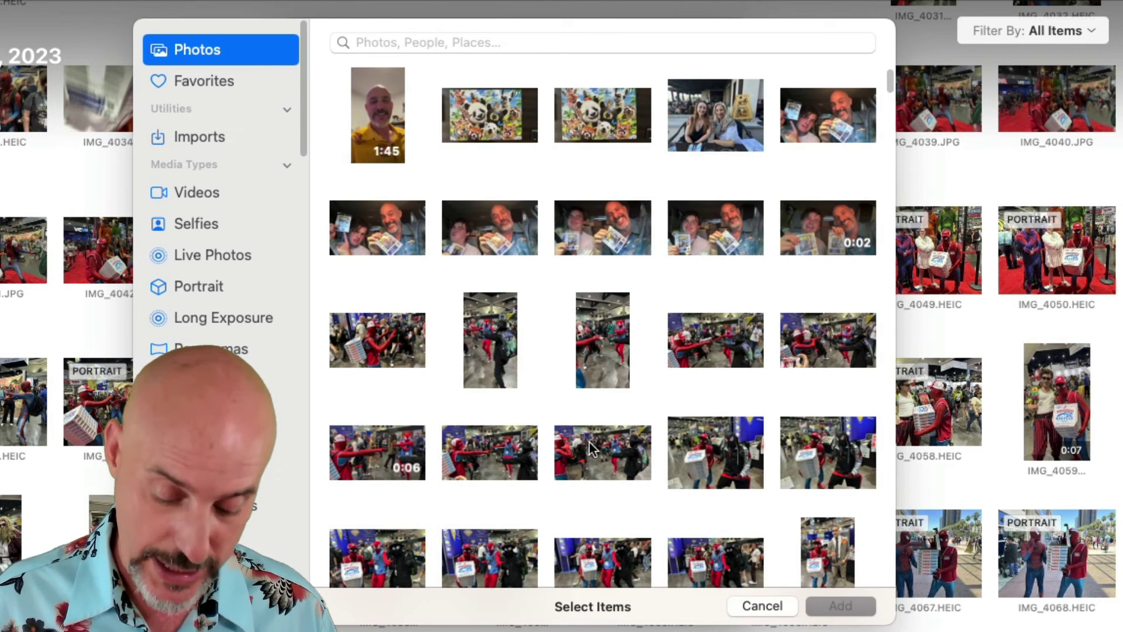
Step: Add four hand-picked photos to the Shared Library and finish setup
{"action": "left_click", "coordinate": [588, 441]}
{"action": "left_click", "coordinate": [599, 329]}
{"action": "left_click", "coordinate": [599, 220]}
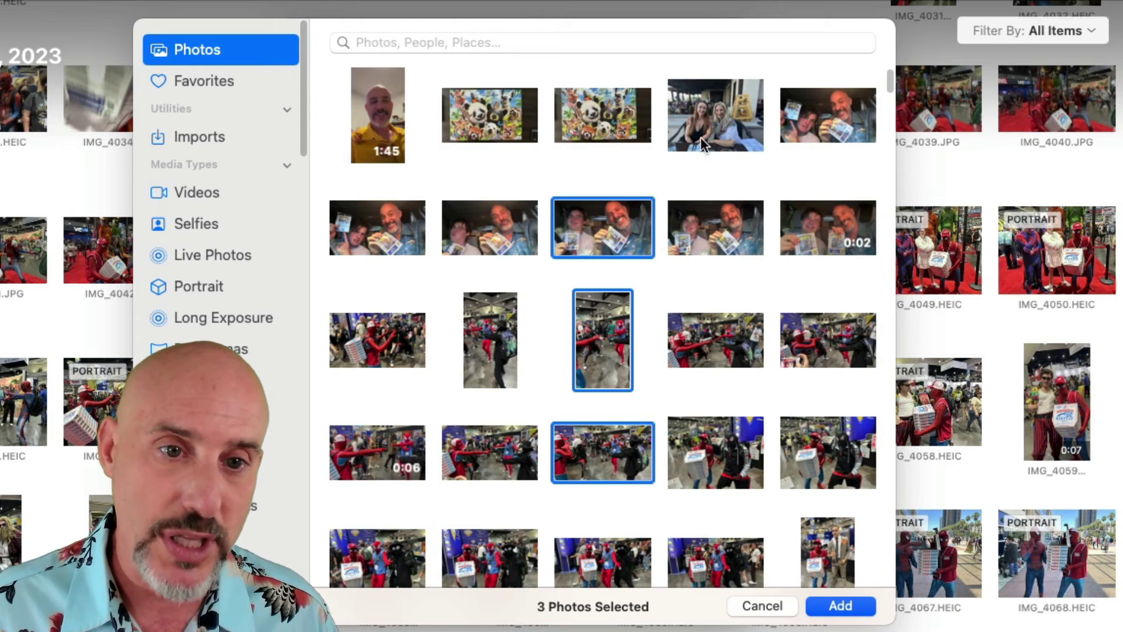
{"action": "left_click", "coordinate": [702, 144]}
{"action": "left_click", "coordinate": [840, 602]}
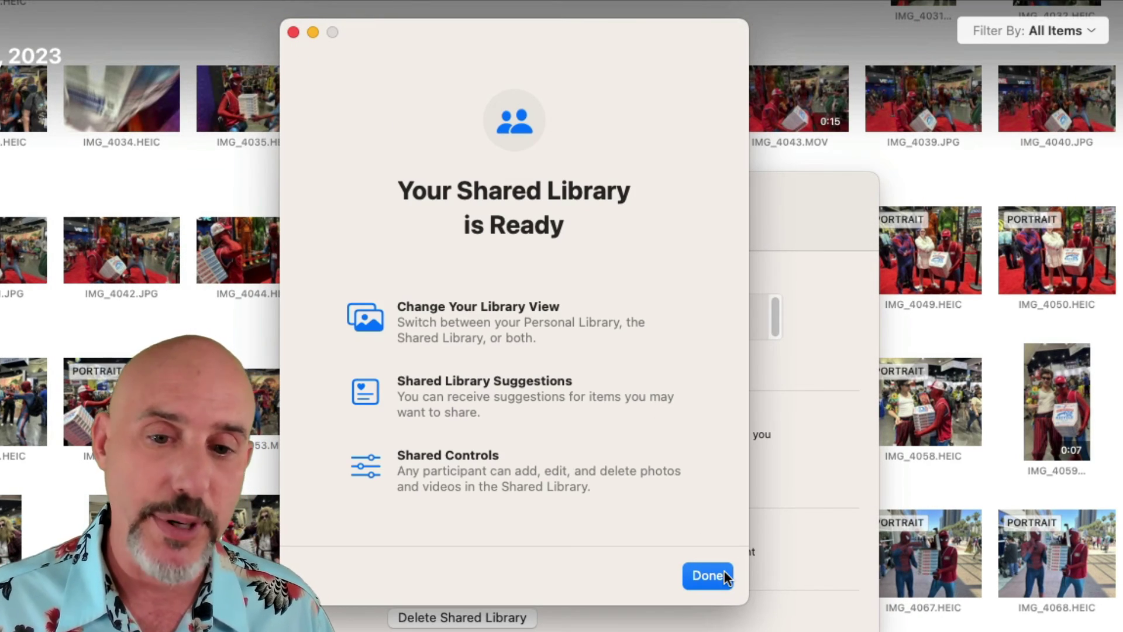
{"action": "left_click", "coordinate": [707, 576]}
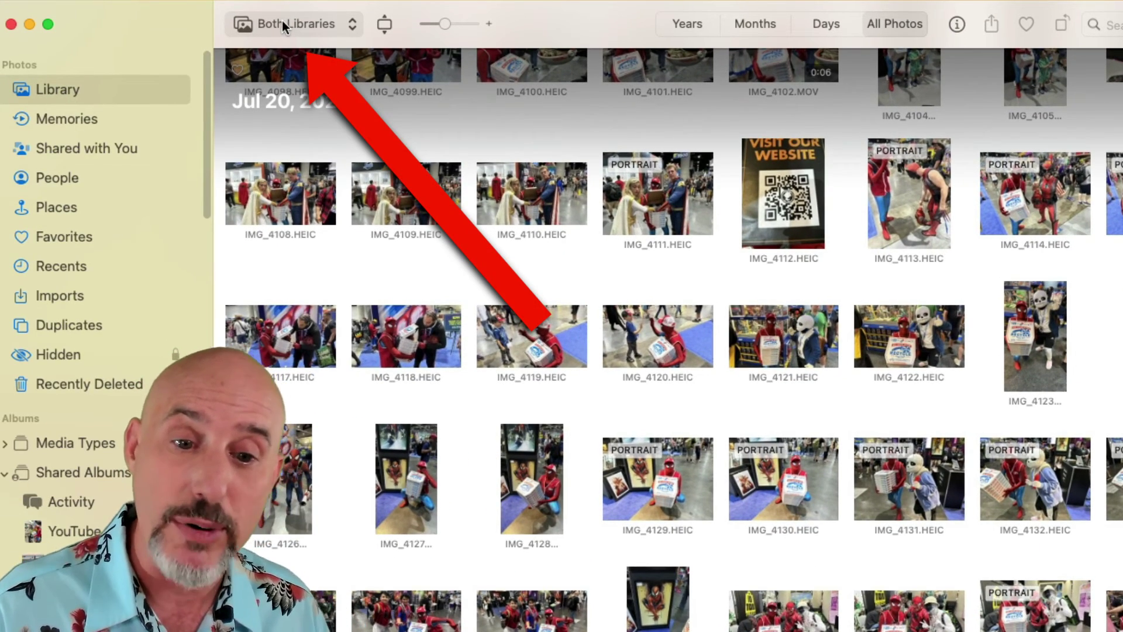
{"action": "left_click", "coordinate": [282, 20]}
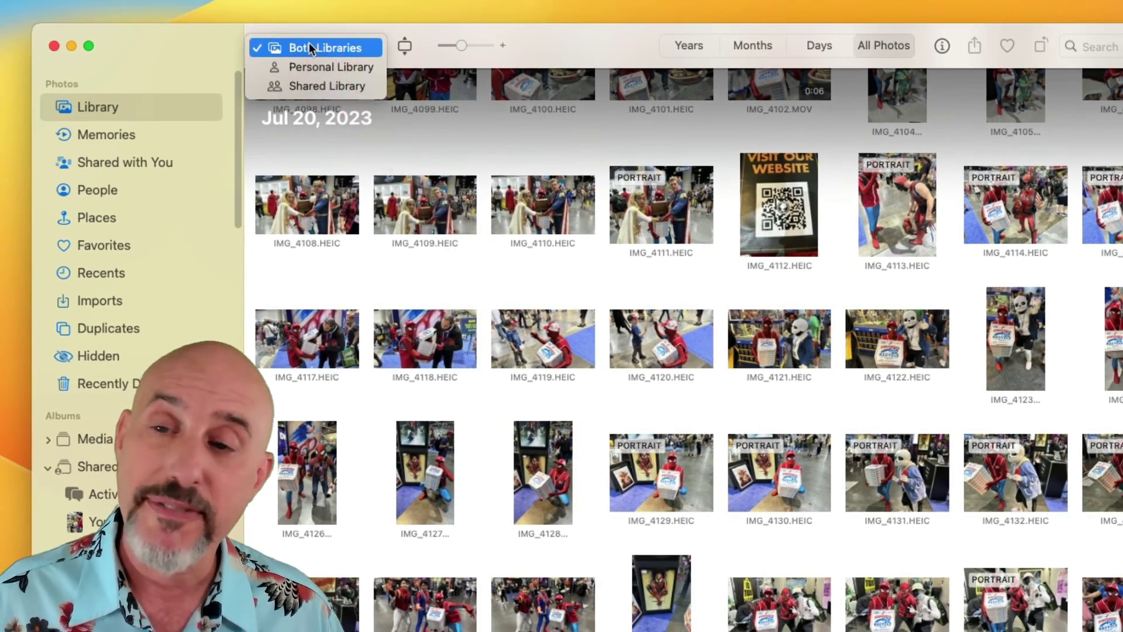
{"action": "left_click", "coordinate": [304, 91]}
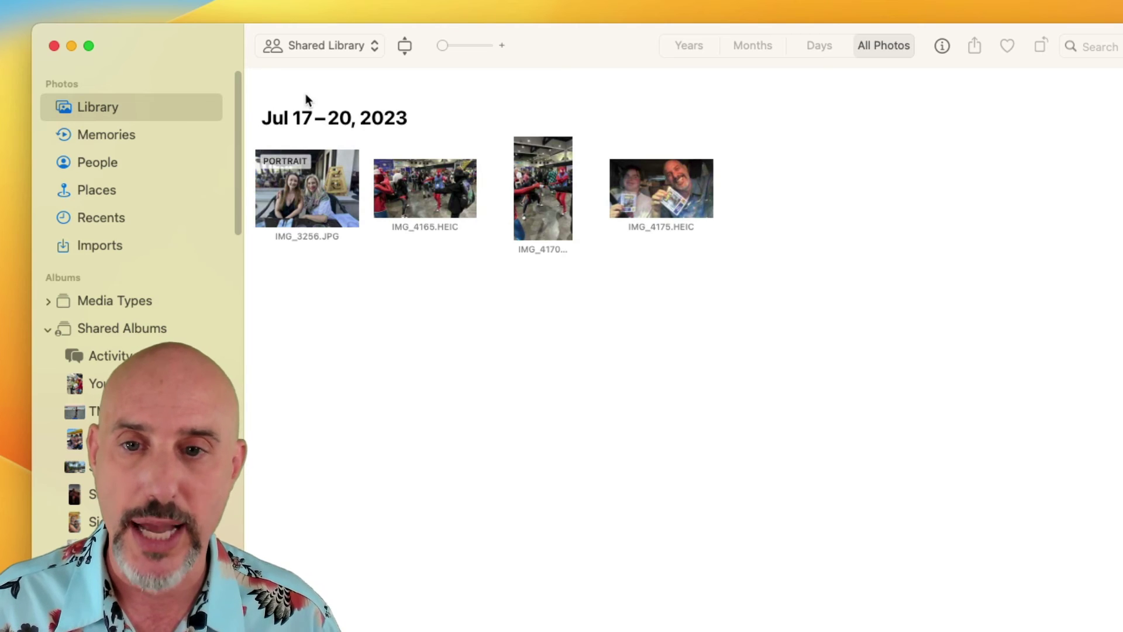
{"action": "left_click", "coordinate": [313, 43]}
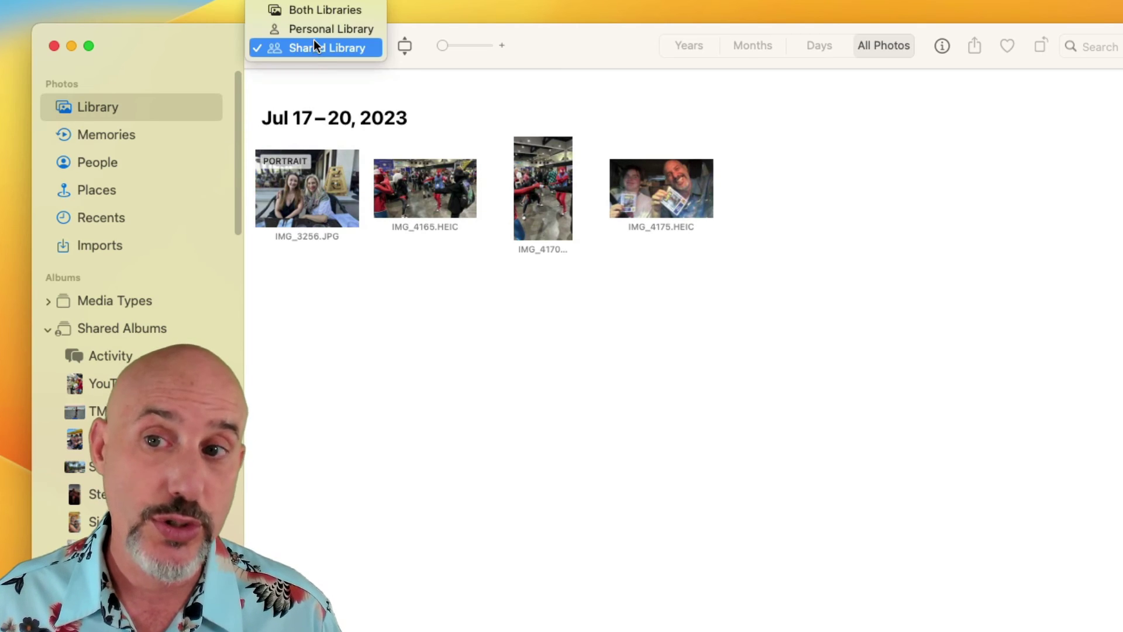
{"action": "left_click", "coordinate": [313, 30]}
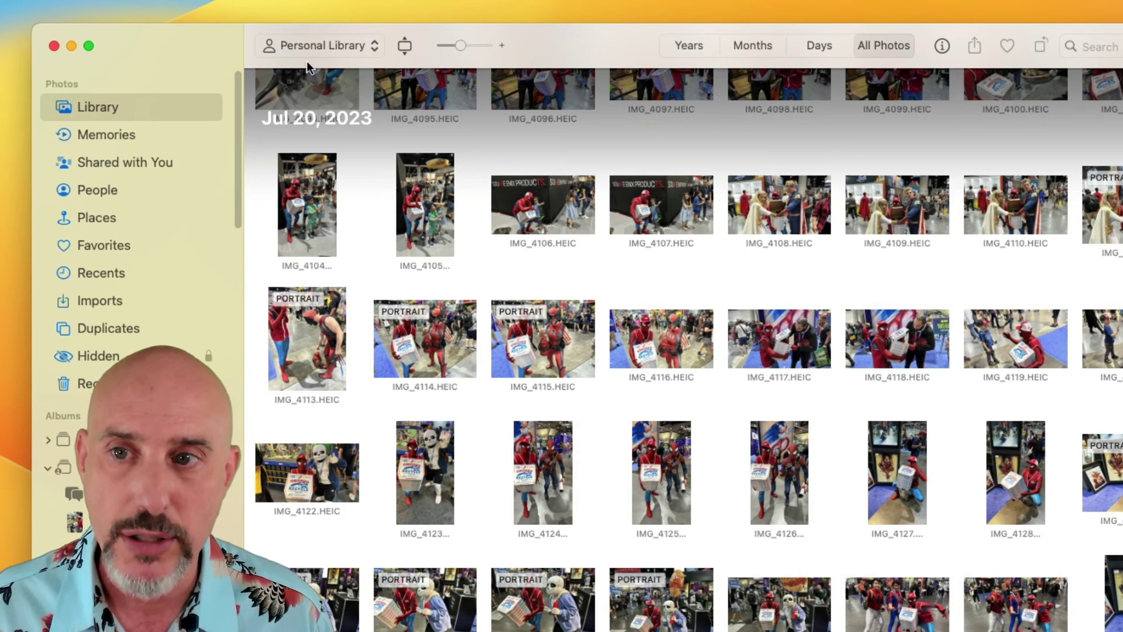
{"action": "left_click", "coordinate": [311, 45]}
{"action": "left_click", "coordinate": [314, 24]}
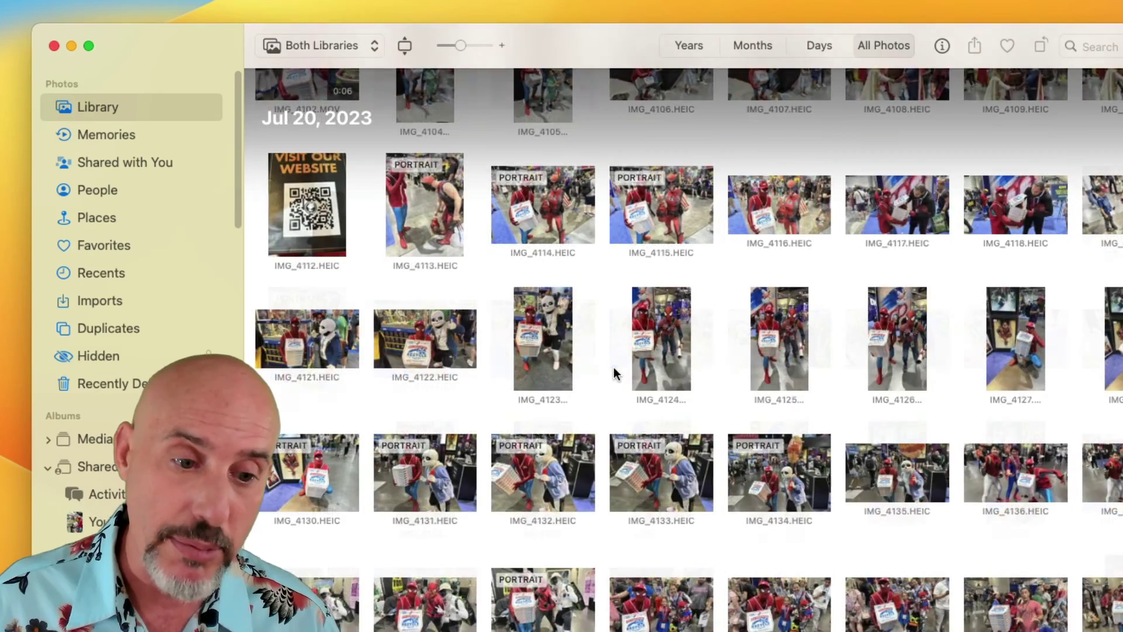
{"action": "scroll", "coordinate": [613, 367], "scroll_direction": "down", "scroll_amount": 10}
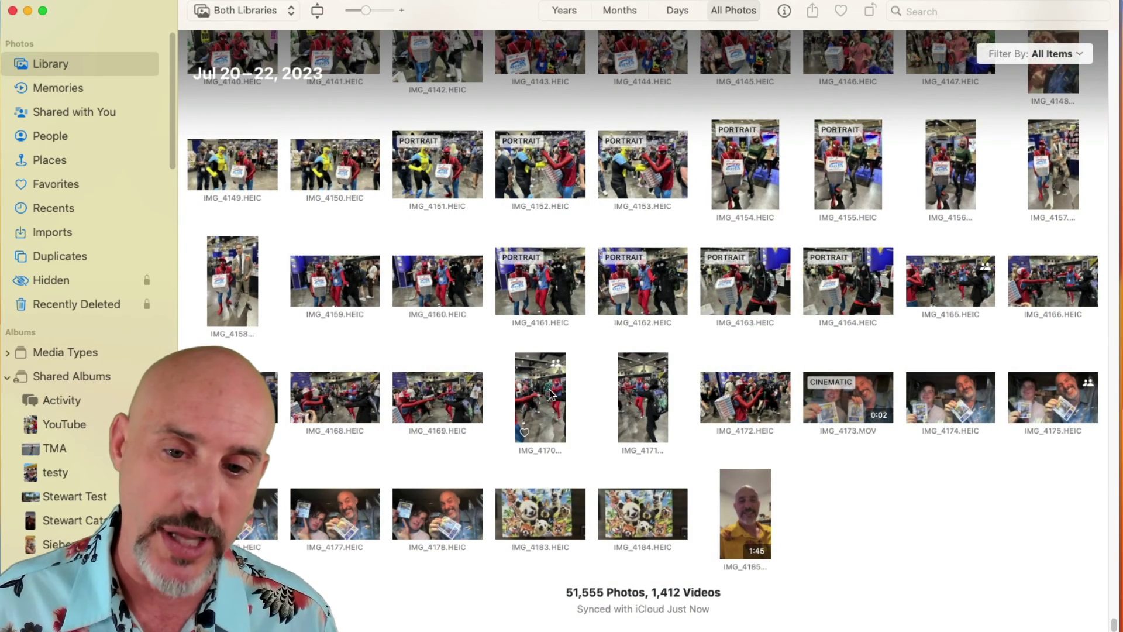
Step: Move IMG_4152 to the Shared Library and IMG_4175 to the Personal Library
{"action": "right_click", "coordinate": [552, 165]}
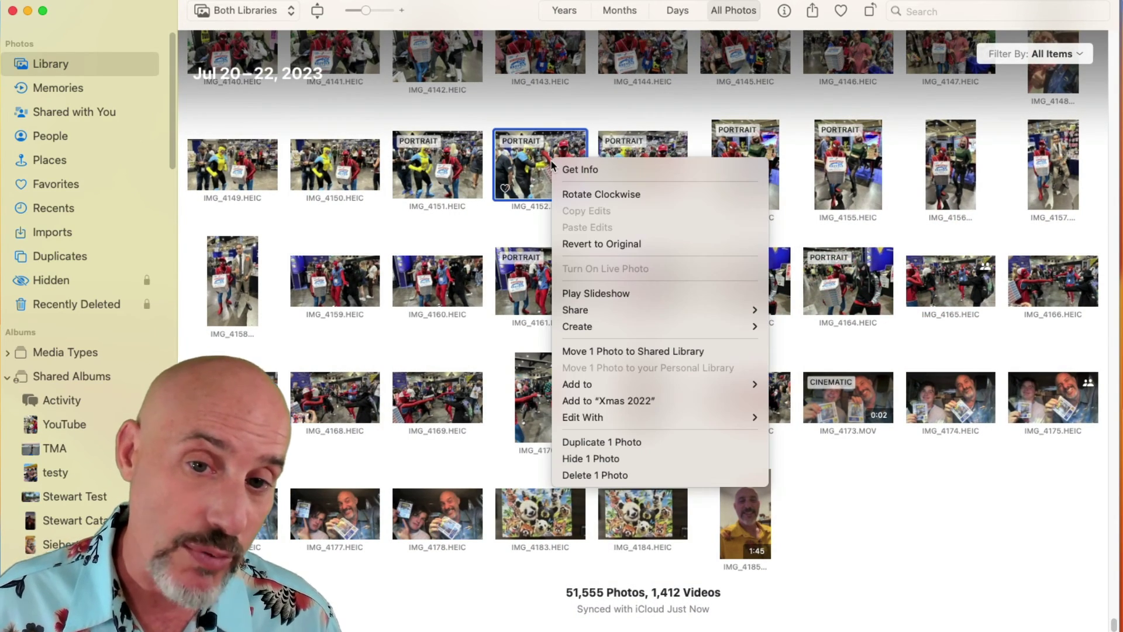
{"action": "left_click", "coordinate": [594, 351]}
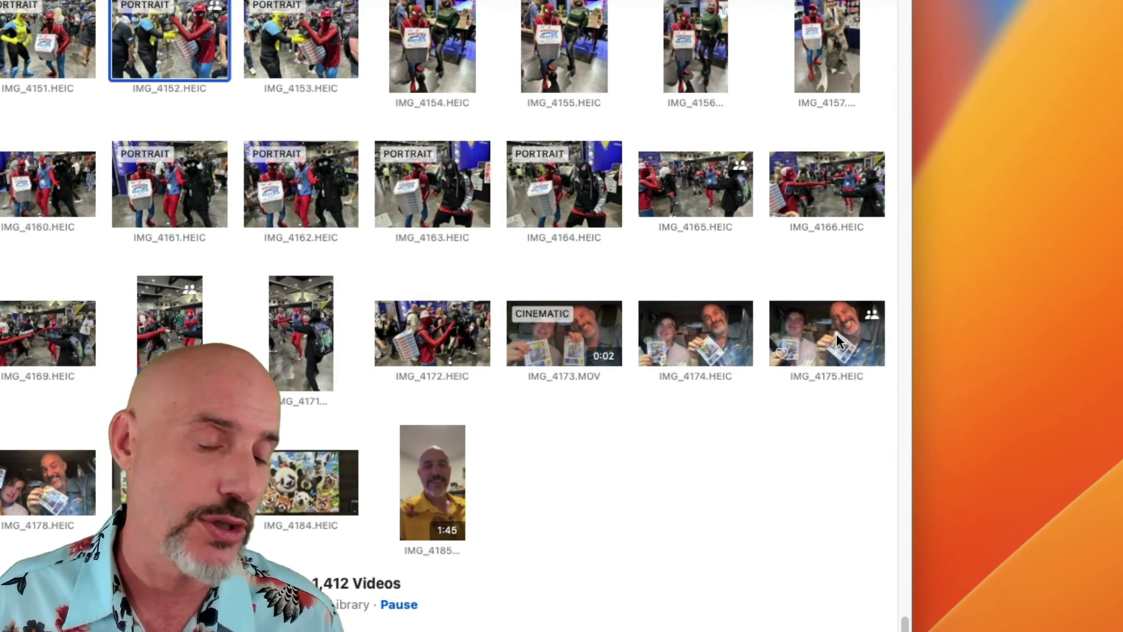
{"action": "right_click", "coordinate": [836, 334]}
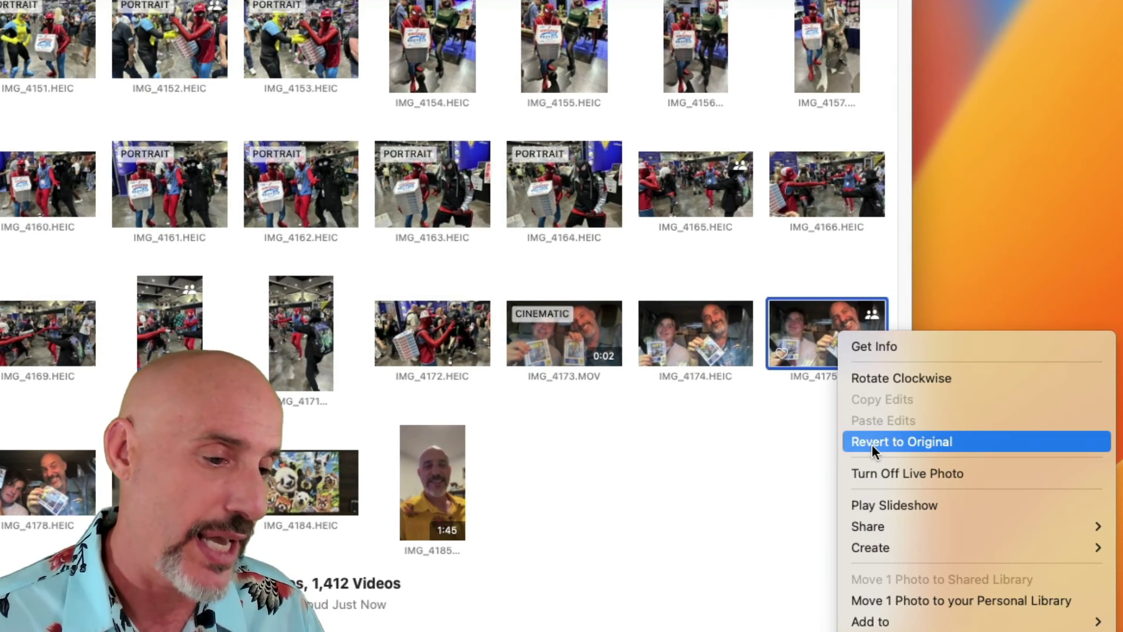
{"action": "left_click", "coordinate": [876, 600]}
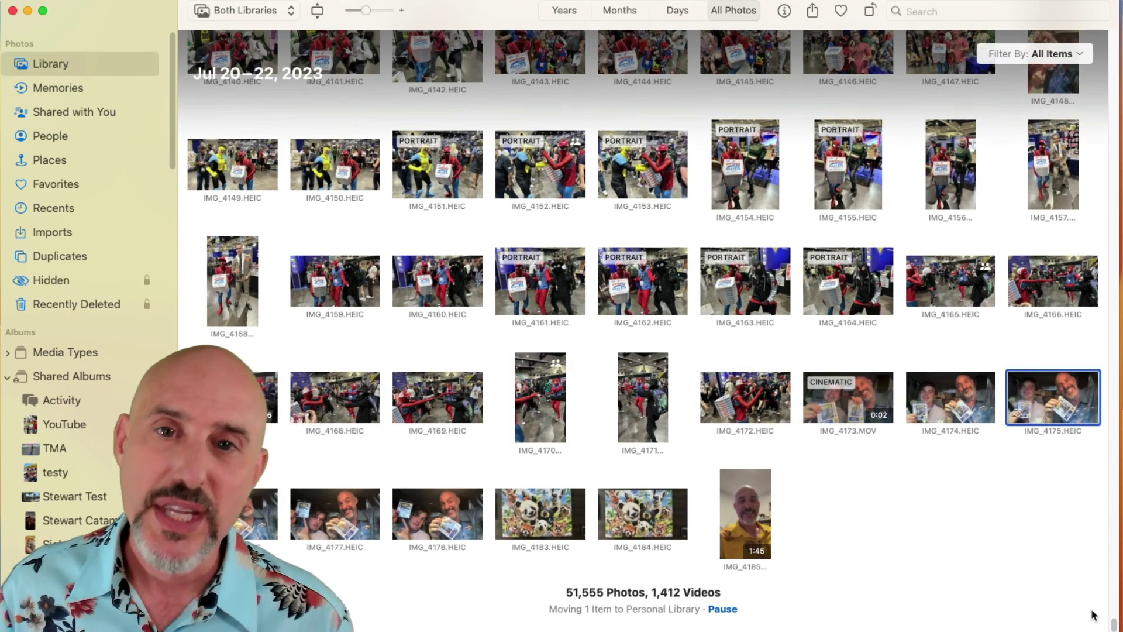